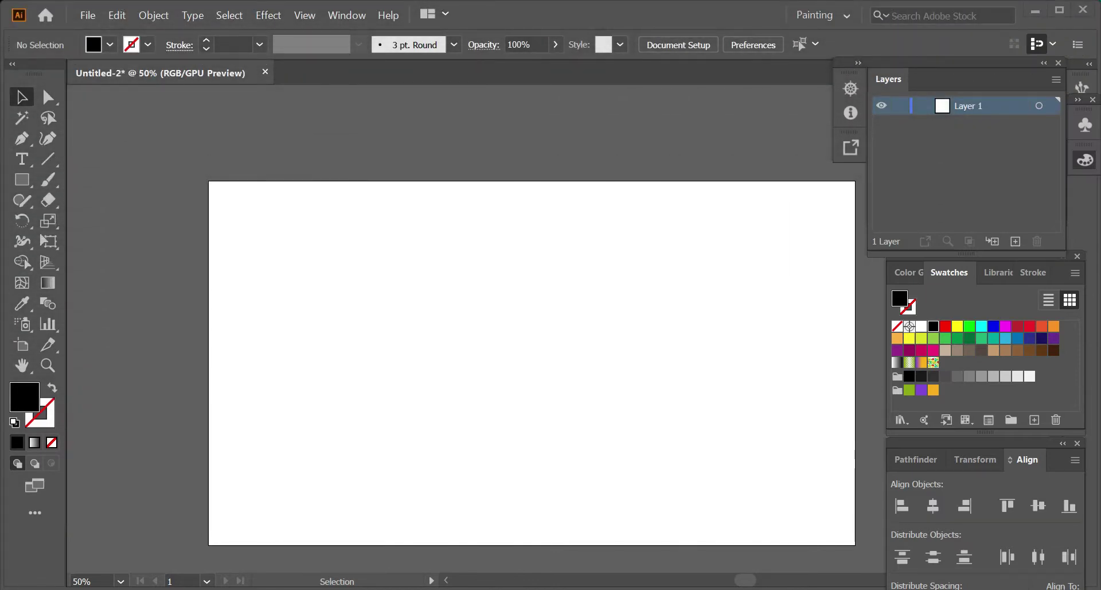
Pick the Type tool and scroll the blank landscape artboard into view.
{"action": "left_click", "coordinate": [22, 159]}
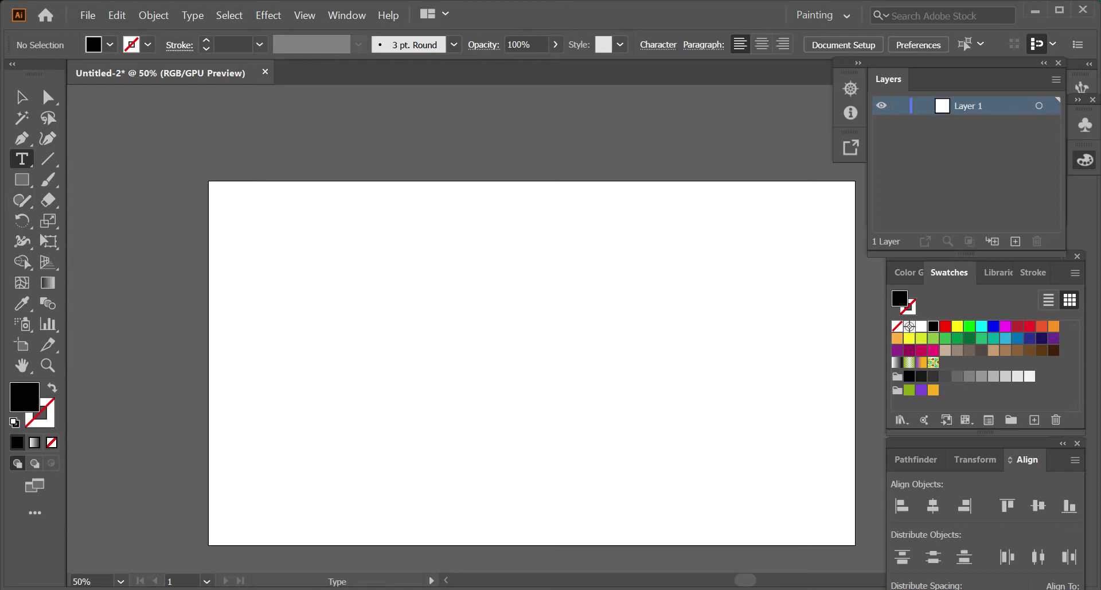
{"action": "scroll", "coordinate": [476, 361], "scroll_direction": "right", "scroll_amount": 3}
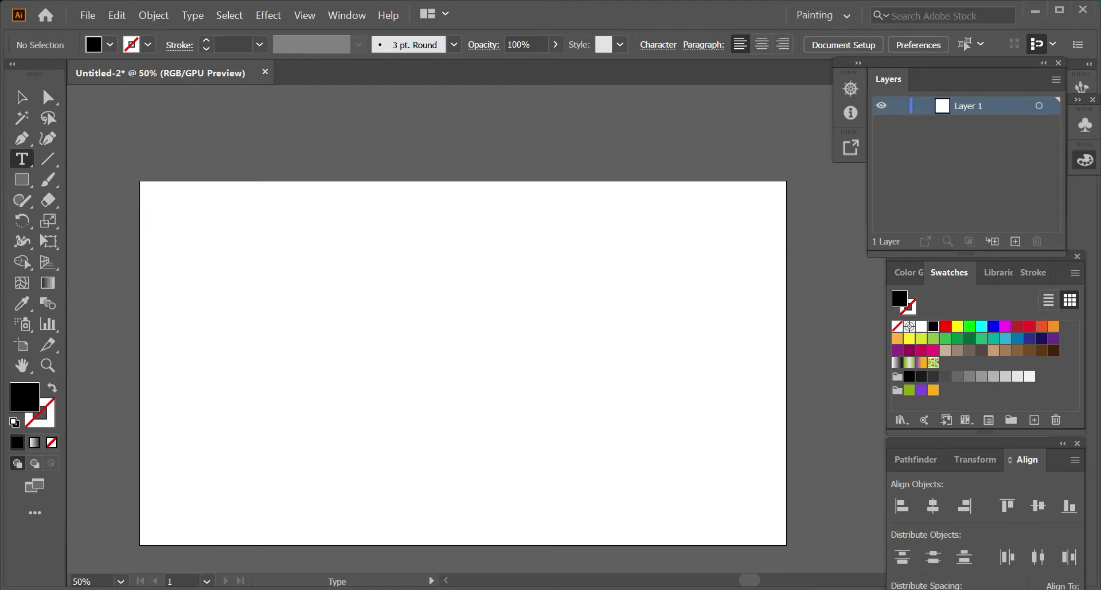
{"action": "scroll", "coordinate": [267, 308], "scroll_direction": "down", "scroll_amount": 2}
Type BROKEN, scale it up to about 174 pt and centre it horizontally.
{"action": "left_click", "coordinate": [265, 312]}
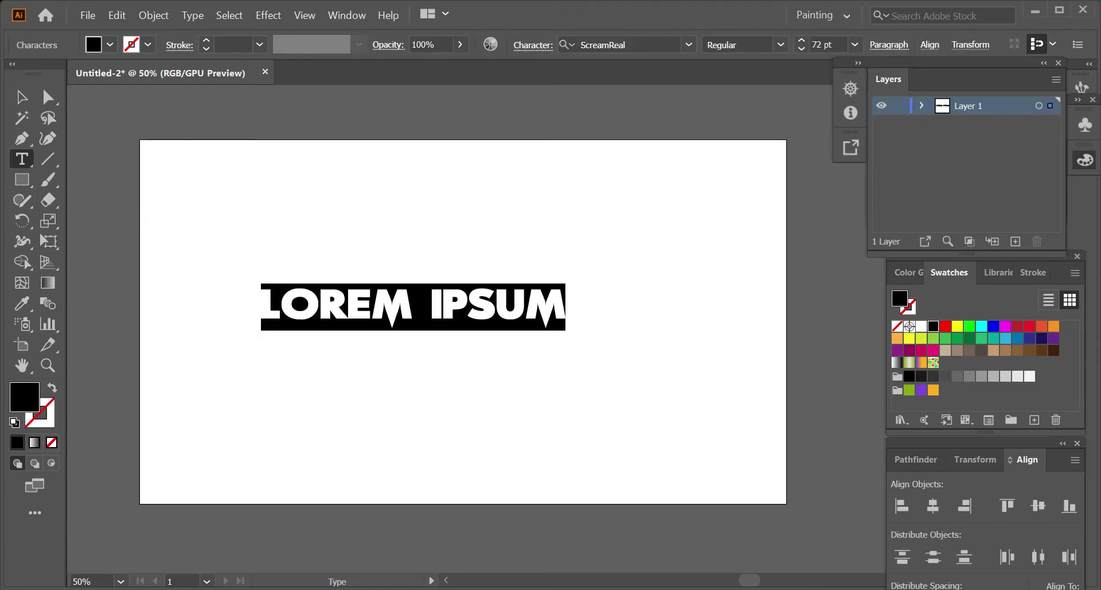
{"action": "type", "text": "BR"}
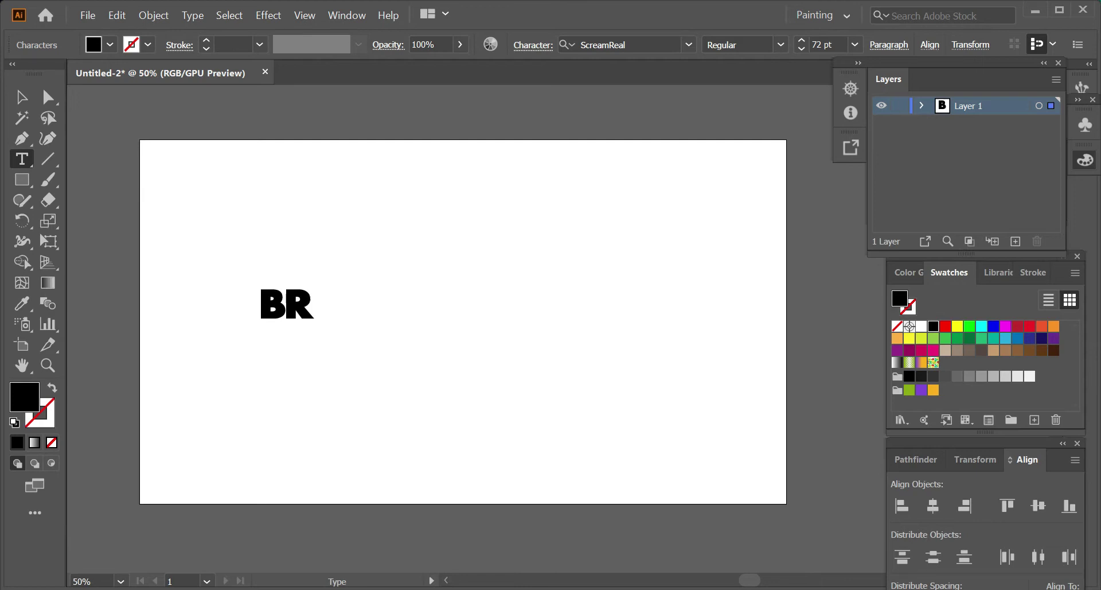
{"action": "type", "text": "OKE"}
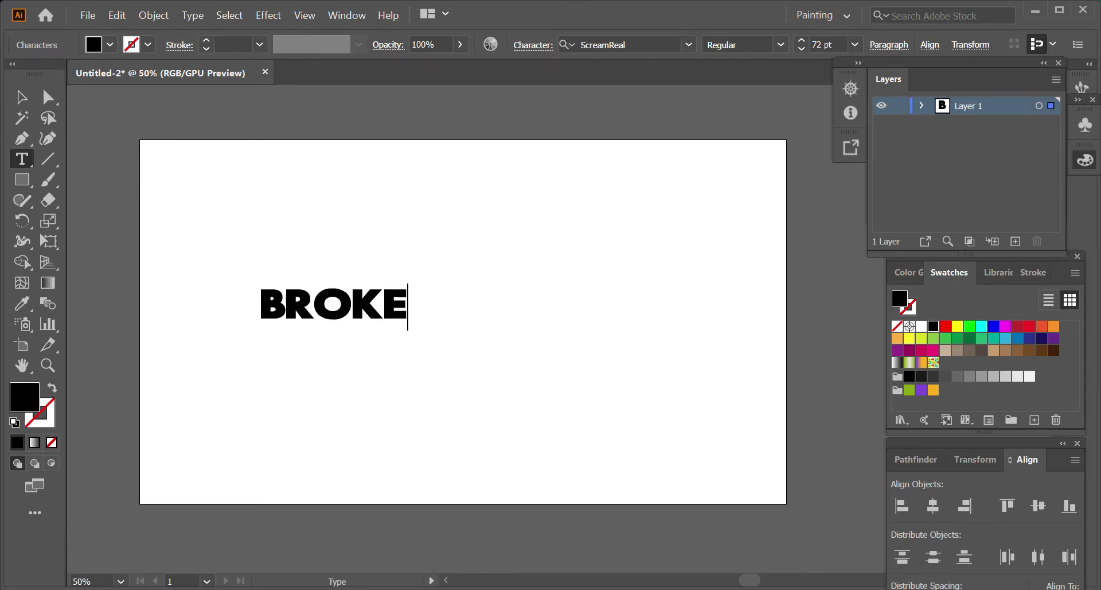
{"action": "type", "text": "N"}
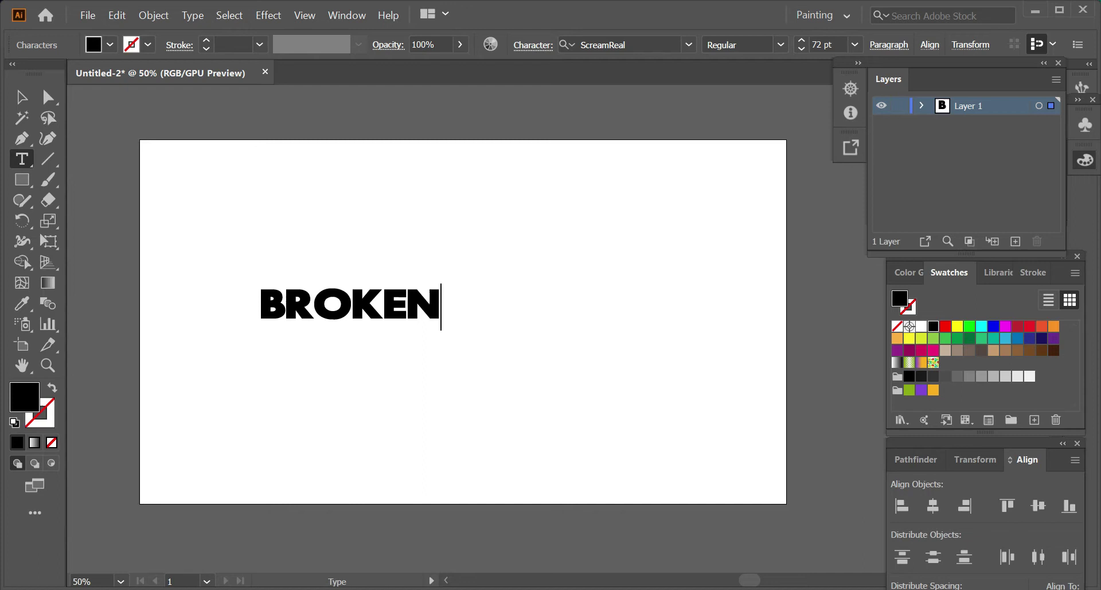
{"action": "key", "text": "shift+Left"}
{"action": "key", "text": "shift+Left"}
{"action": "key", "text": "shift+Left"}
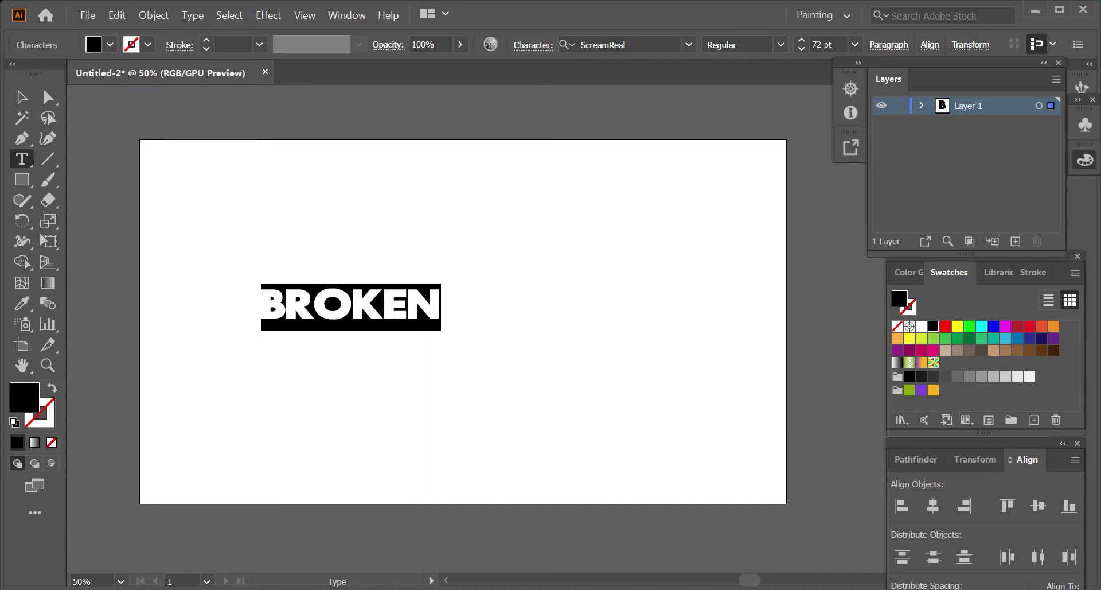
{"action": "key", "text": "Escape"}
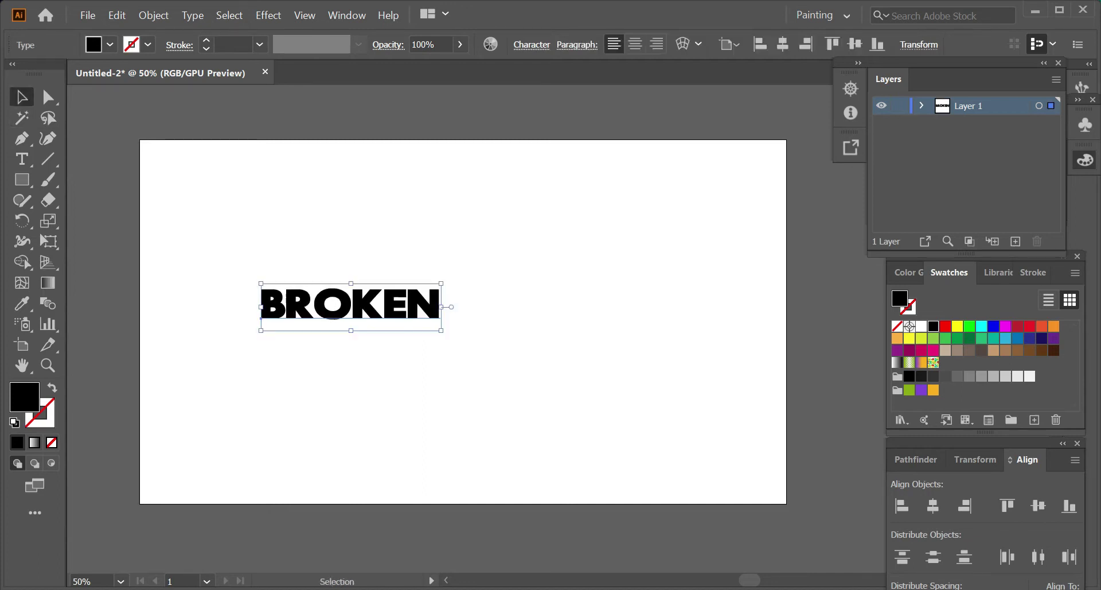
{"action": "left_click_drag", "start_coordinate": [441, 331], "coordinate": [697, 396]}
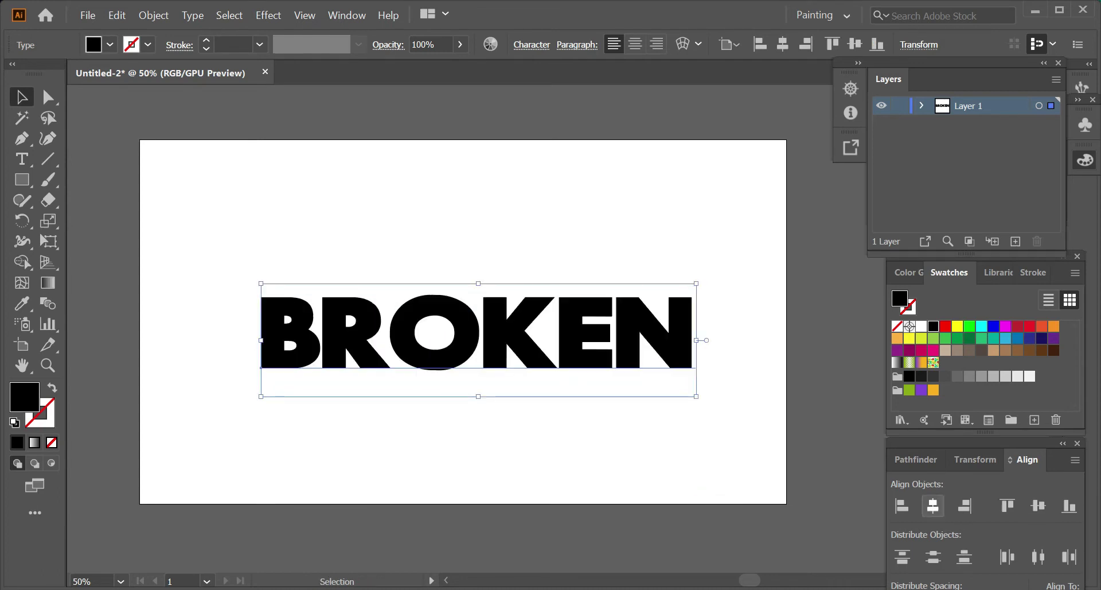
{"action": "left_click", "coordinate": [933, 506]}
Reselect all the letters of BROKEN inside its text object for editing.
{"action": "key", "text": "ctrl+shift+a"}
{"action": "key", "text": "ctrl+a"}
{"action": "key", "text": "t"}
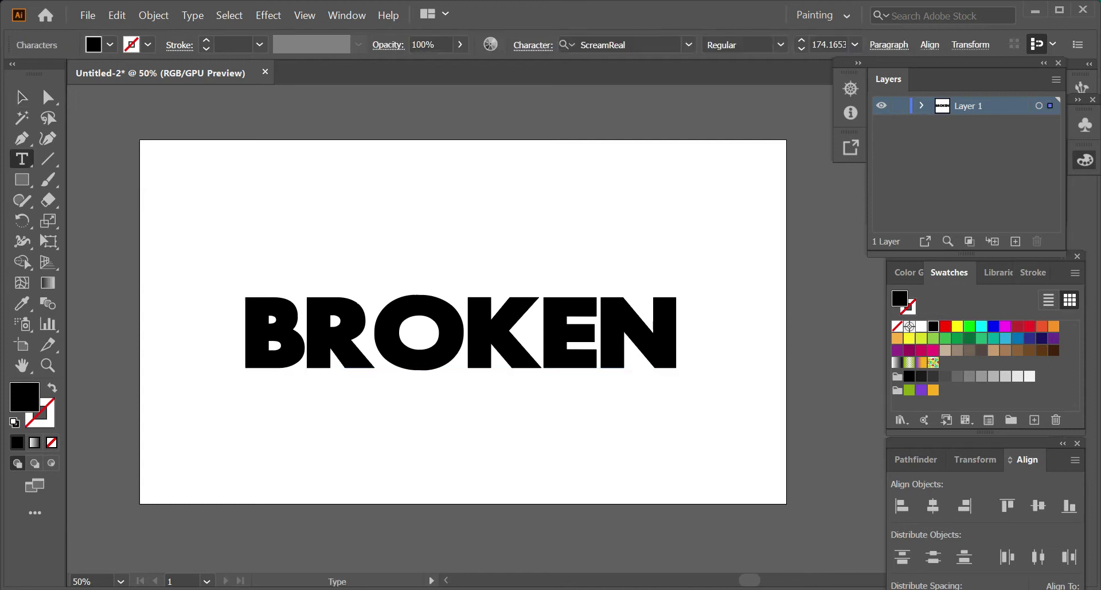
{"action": "left_click", "coordinate": [680, 338]}
{"action": "key", "text": "ctrl+a"}
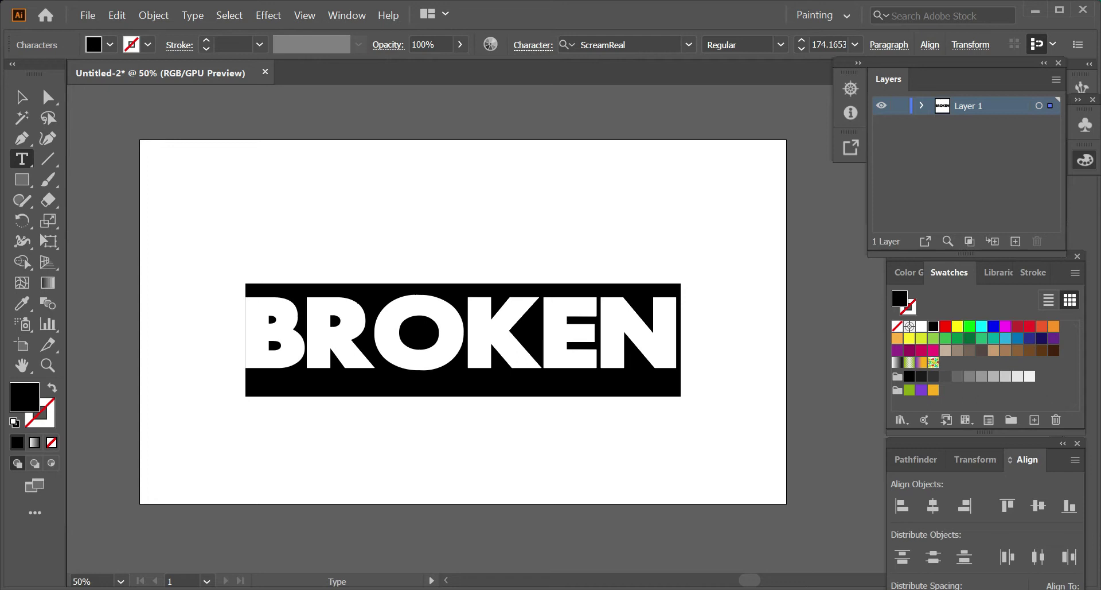
Set BROKEN's vertical scale to 175% in the Character settings.
{"action": "left_click", "coordinate": [533, 45]}
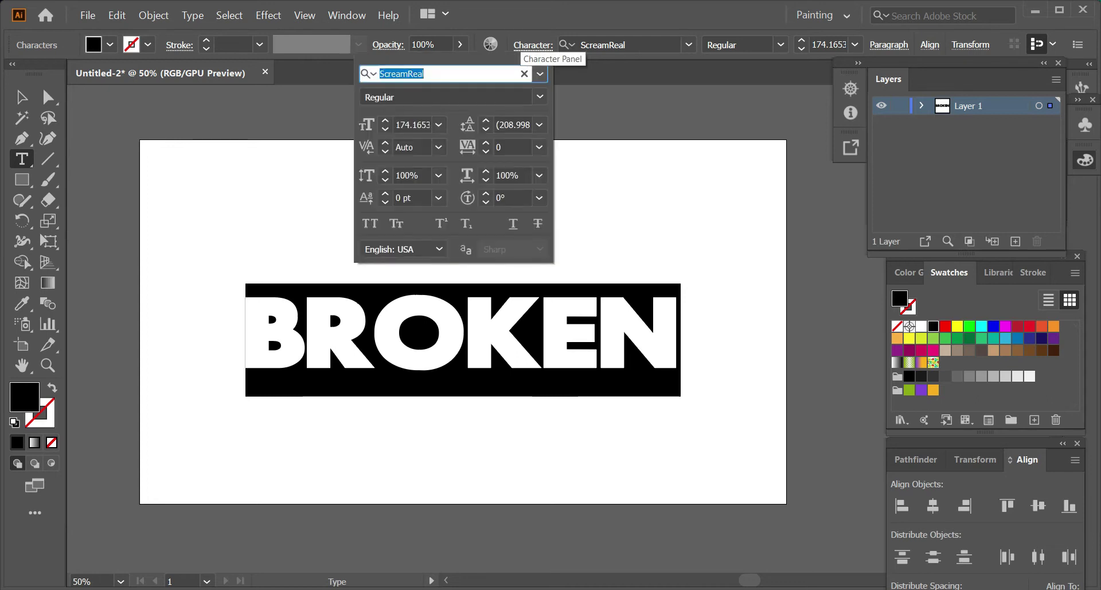
{"action": "left_click", "coordinate": [385, 171]}
{"action": "left_click", "coordinate": [385, 170]}
{"action": "left_click", "coordinate": [385, 171]}
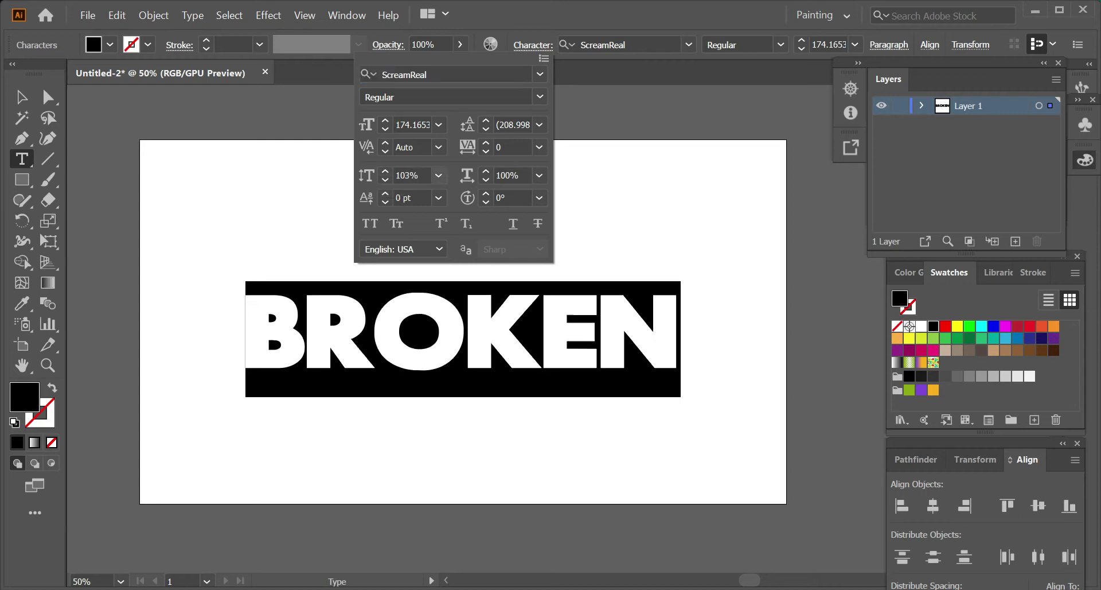
{"action": "left_click", "coordinate": [439, 175]}
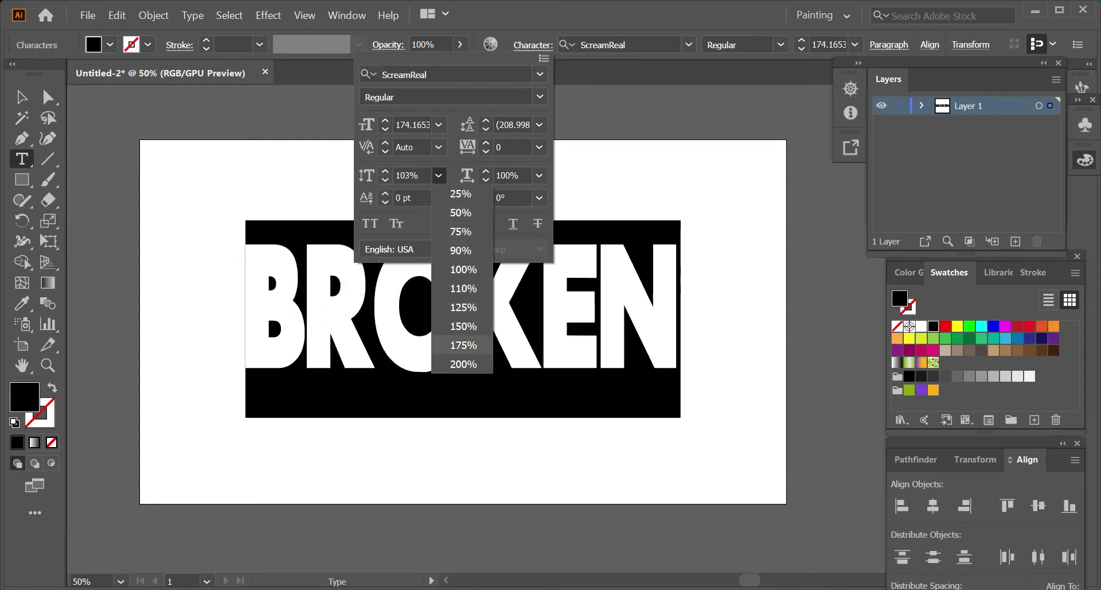
{"action": "left_click", "coordinate": [464, 345]}
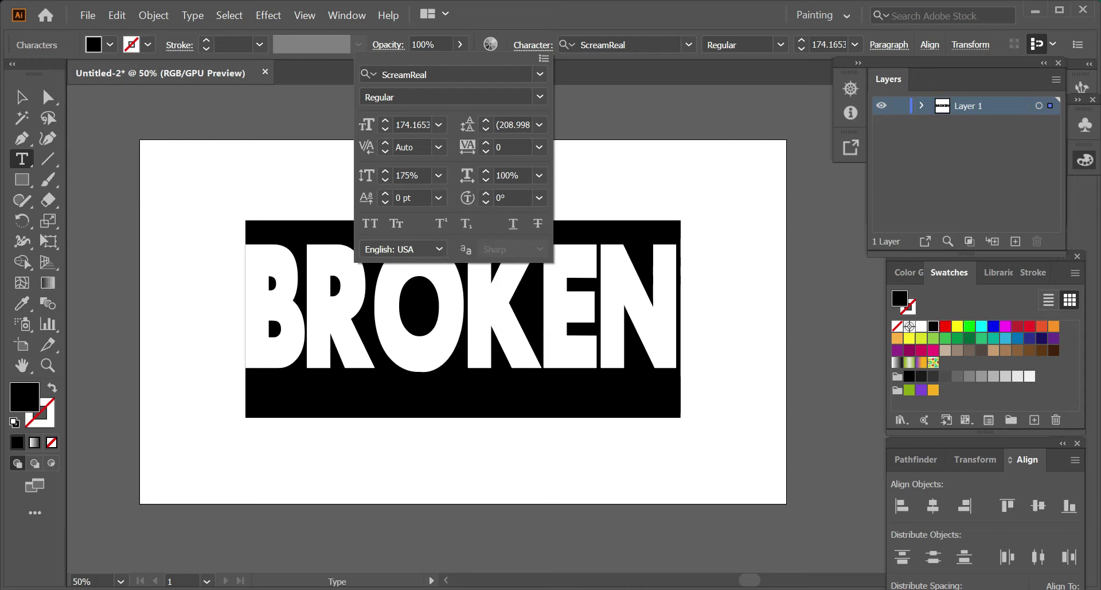
Set the tracking to 50 and leave text editing.
{"action": "left_click", "coordinate": [486, 143]}
{"action": "left_click", "coordinate": [485, 142]}
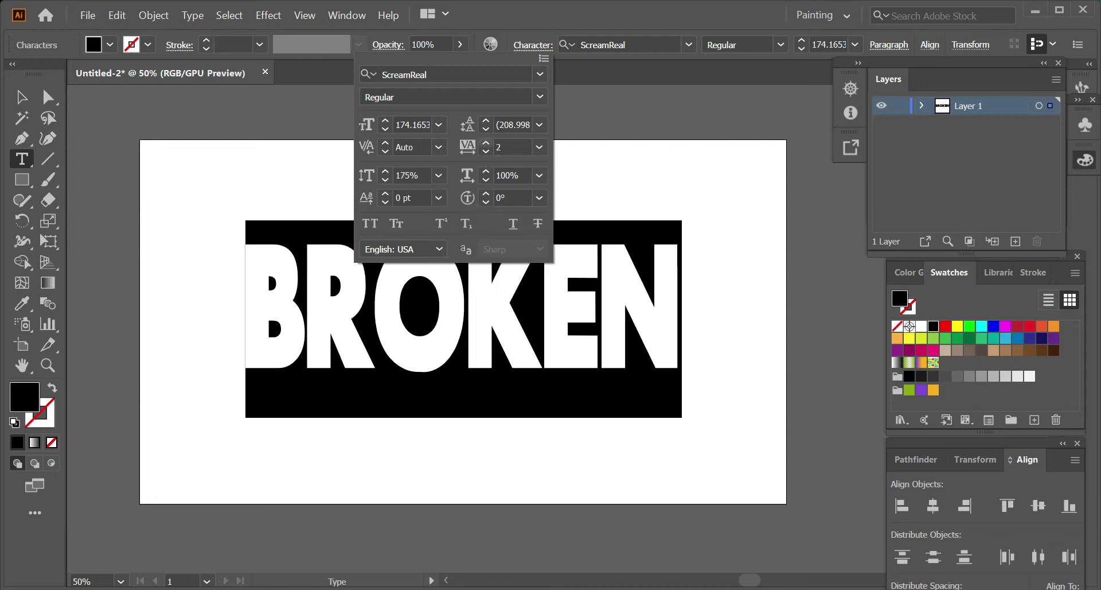
{"action": "left_click", "coordinate": [539, 146]}
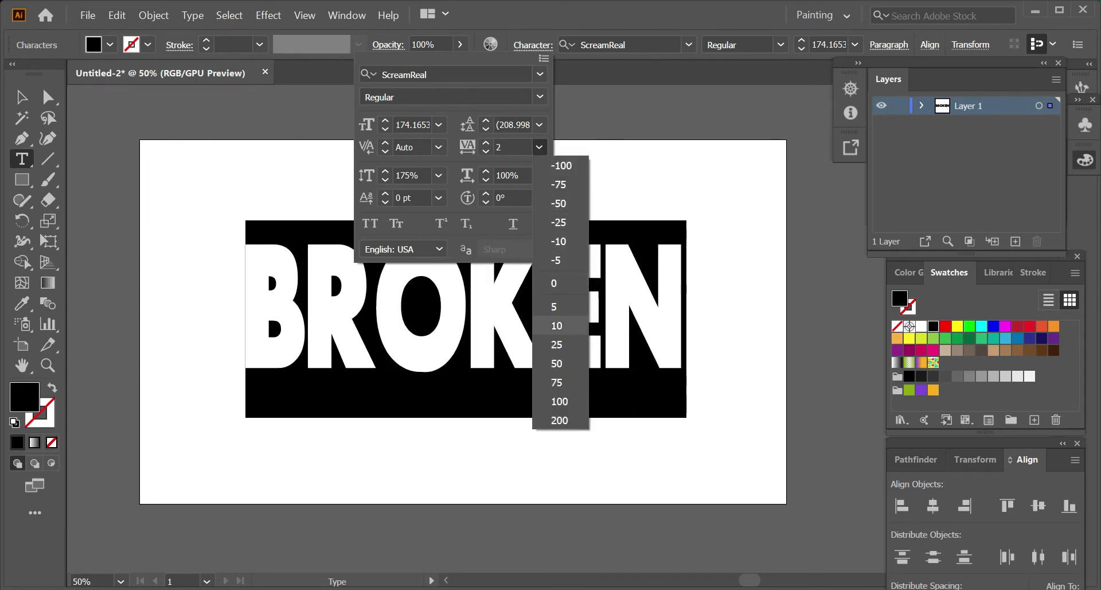
{"action": "left_click", "coordinate": [556, 363]}
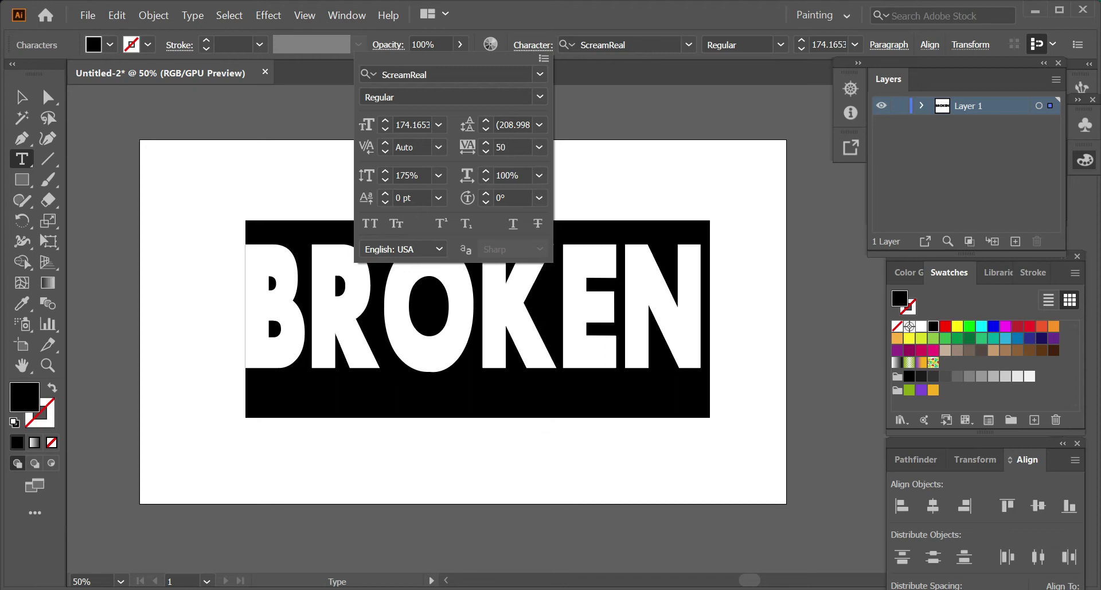
{"action": "key", "text": "Escape"}
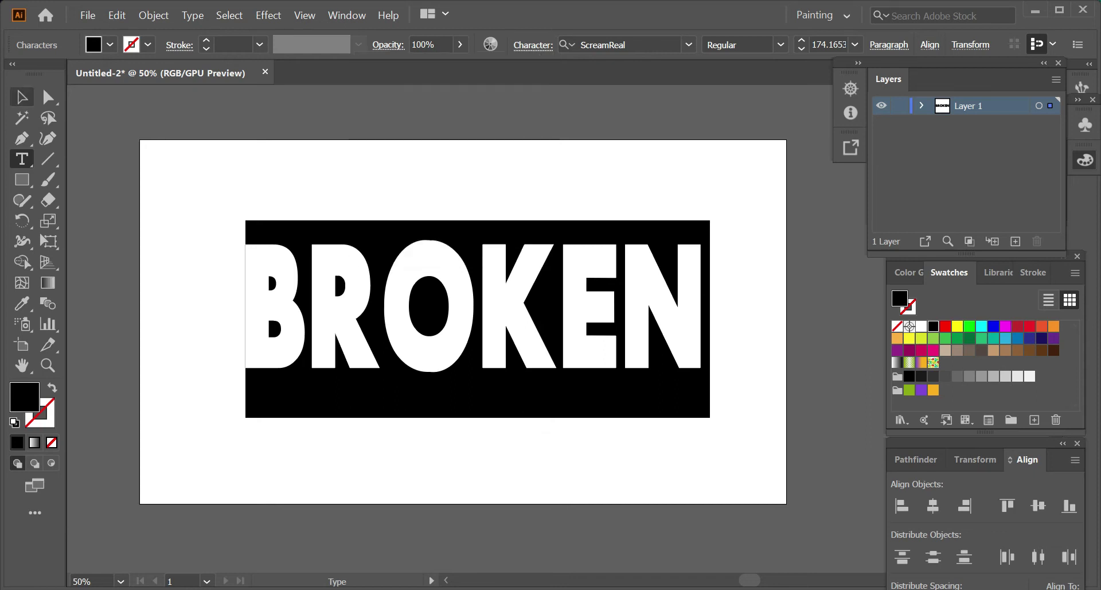
{"action": "key", "text": "Escape"}
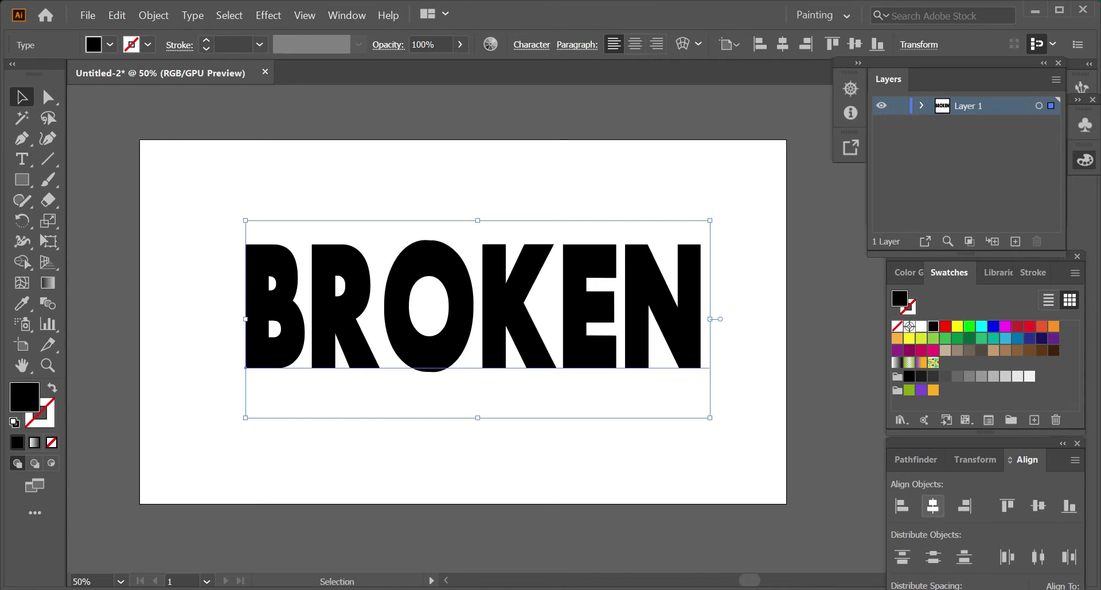
Re-centre BROKEN horizontally and convert it to outlines.
{"action": "left_click", "coordinate": [933, 505]}
{"action": "right_click", "coordinate": [512, 268]}
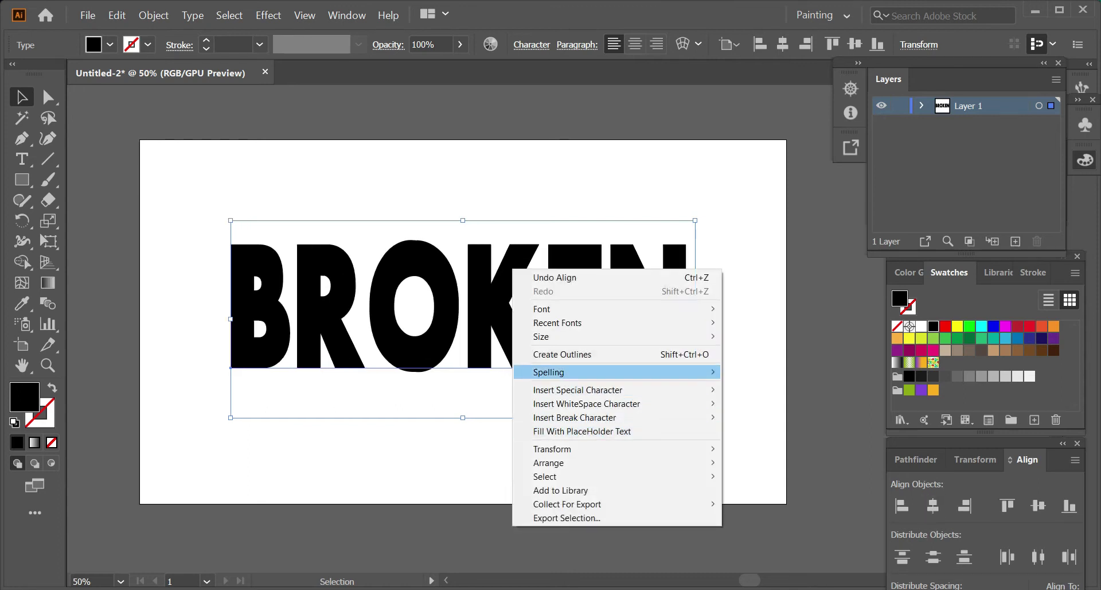
{"action": "left_click", "coordinate": [562, 353]}
Make purple the fill colour and zoom the letters to 100%.
{"action": "key", "text": "ctrl+shift+a"}
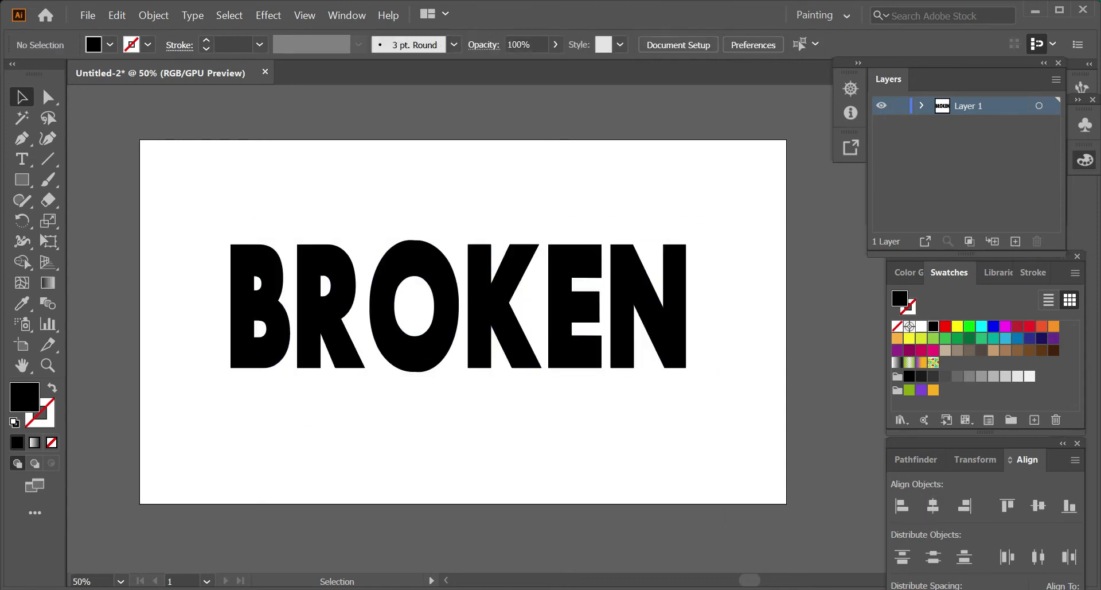
{"action": "left_click", "coordinate": [921, 390]}
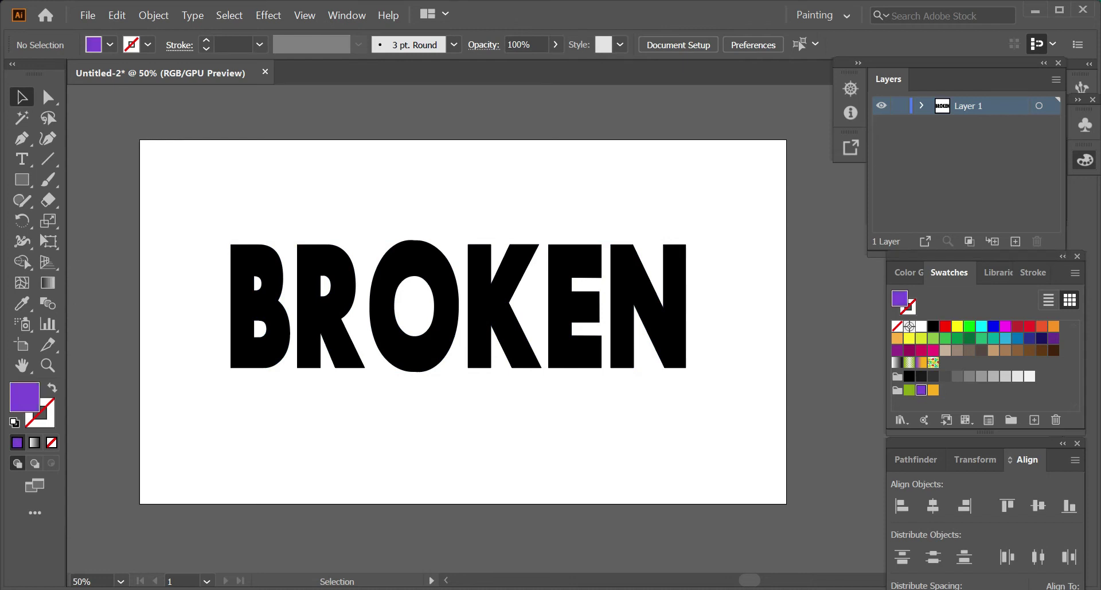
{"action": "key", "text": "p"}
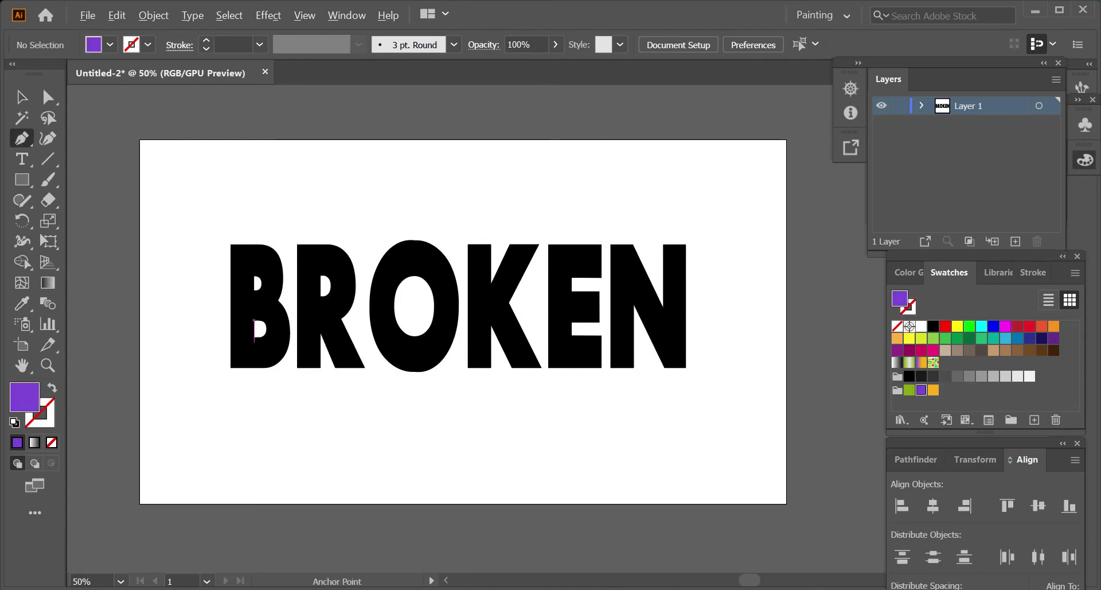
{"action": "key", "text": "ctrl+1"}
Draw a closed purple triangle slicing diagonally through the B, then select it.
{"action": "left_click", "coordinate": [170, 101]}
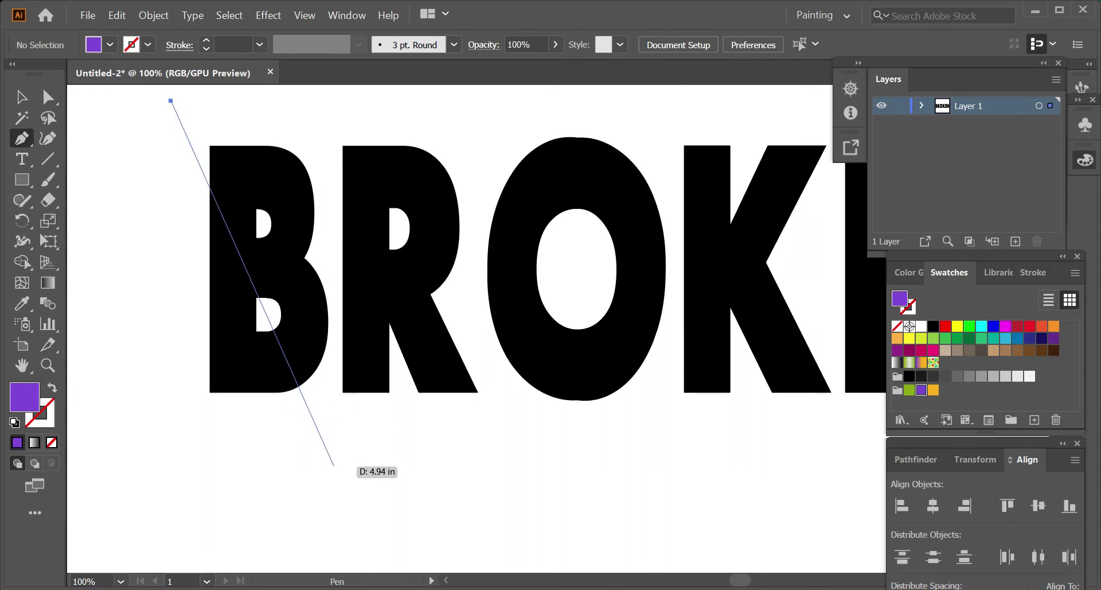
{"action": "left_click", "coordinate": [346, 475]}
{"action": "left_click", "coordinate": [166, 454]}
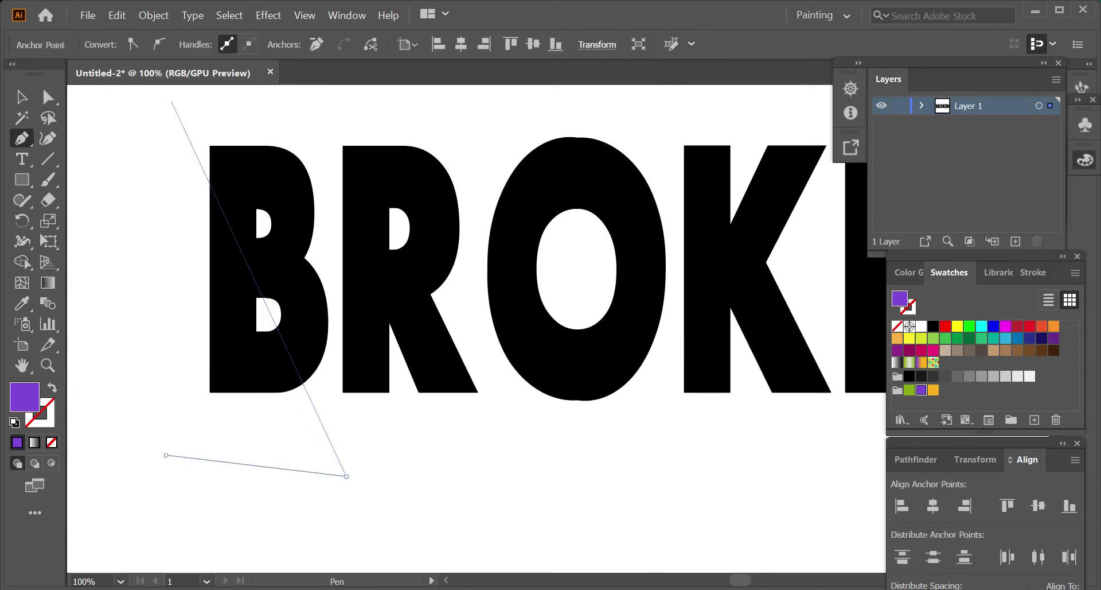
{"action": "left_click", "coordinate": [170, 101]}
{"action": "left_click", "coordinate": [171, 101], "text": "ctrl"}
{"action": "key", "text": "ctrl+shift+a"}
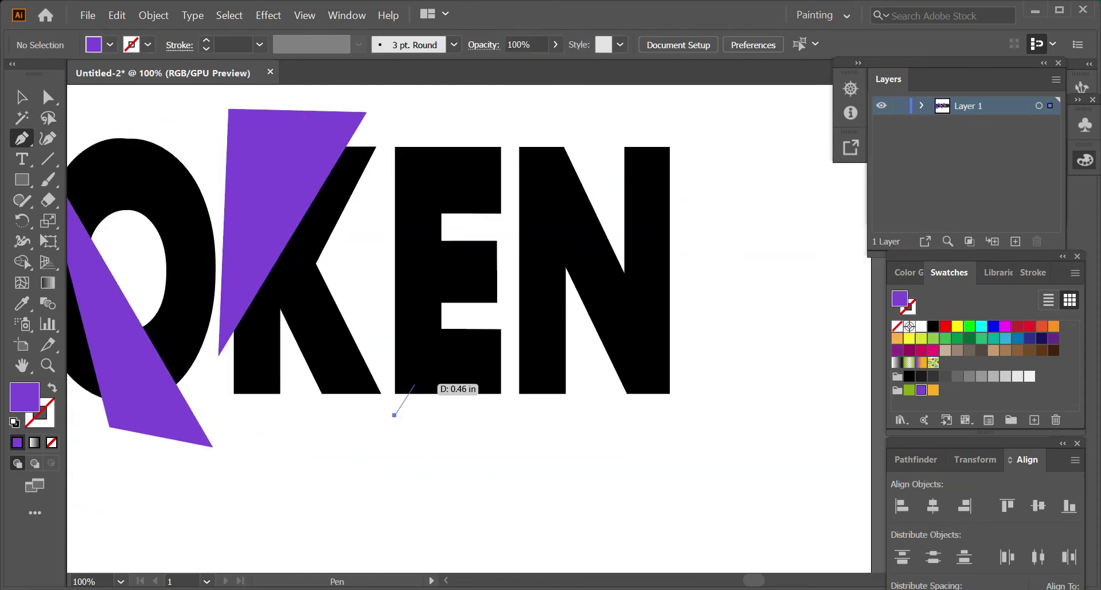
{"action": "key", "text": "v"}
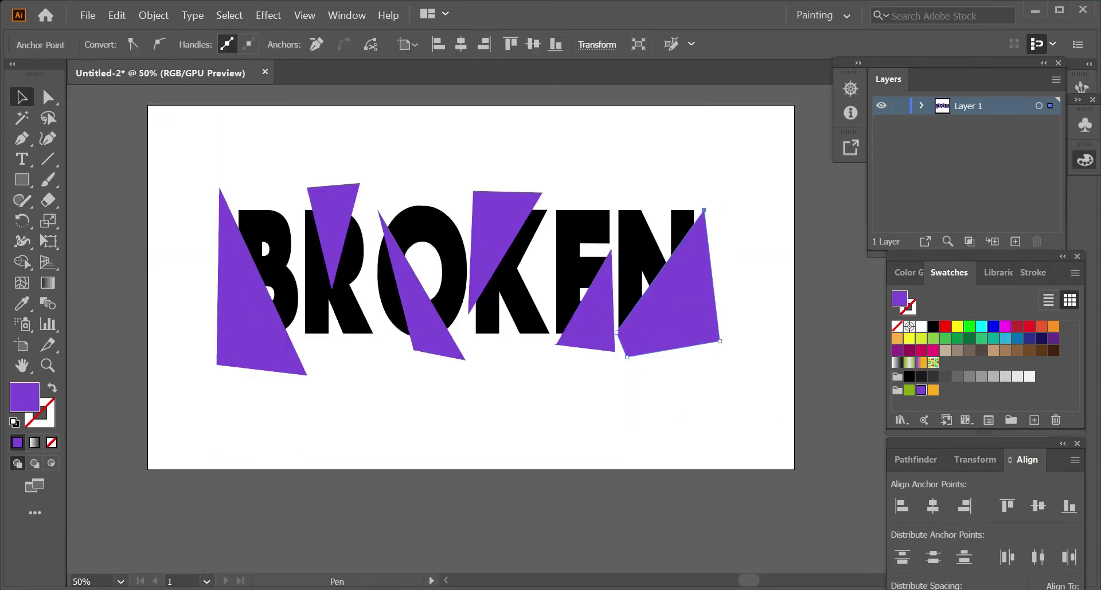
{"action": "left_click", "coordinate": [246, 321]}
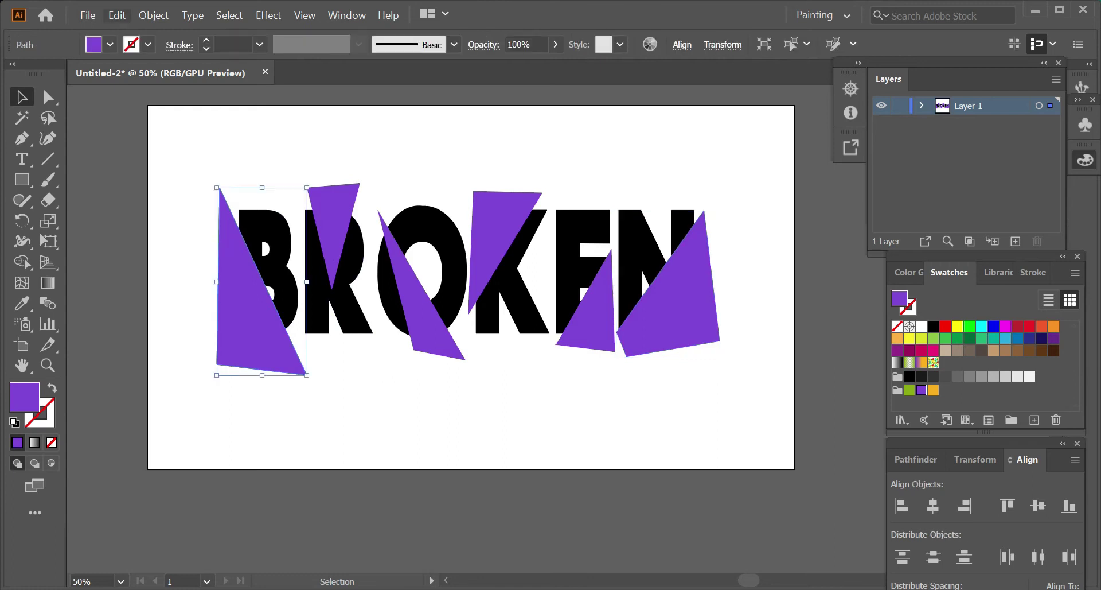
Slice the B with its purple triangle using Divide Objects Below.
{"action": "left_click", "coordinate": [153, 15]}
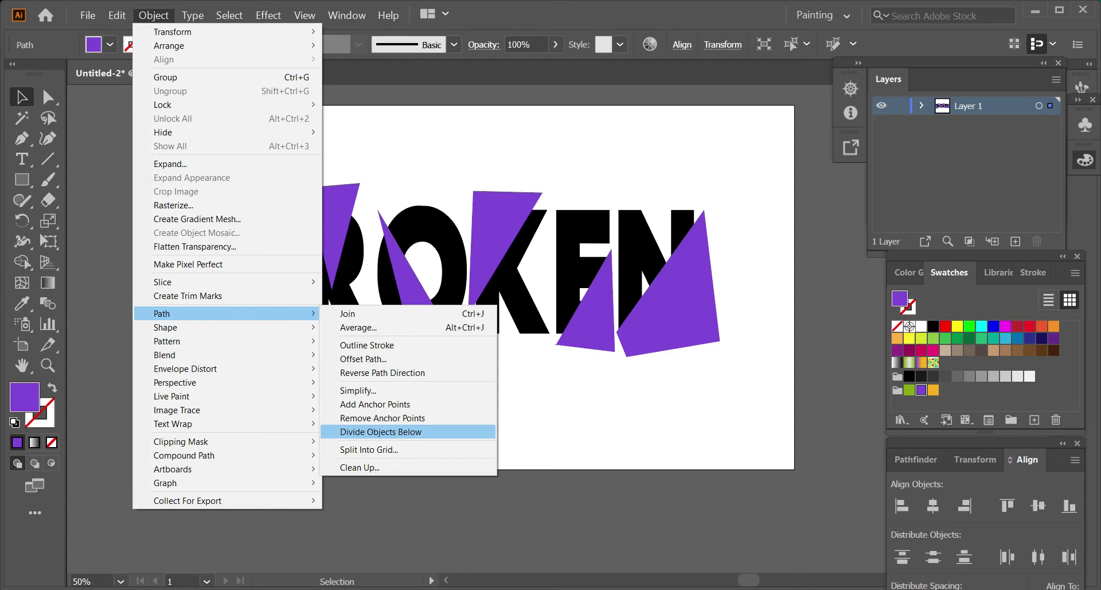
{"action": "left_click", "coordinate": [380, 432]}
{"action": "left_click", "coordinate": [401, 413]}
{"action": "left_click", "coordinate": [344, 192]}
Slice the R, O, K, E and N along their triangles and select the sliced group.
{"action": "left_click", "coordinate": [154, 15]}
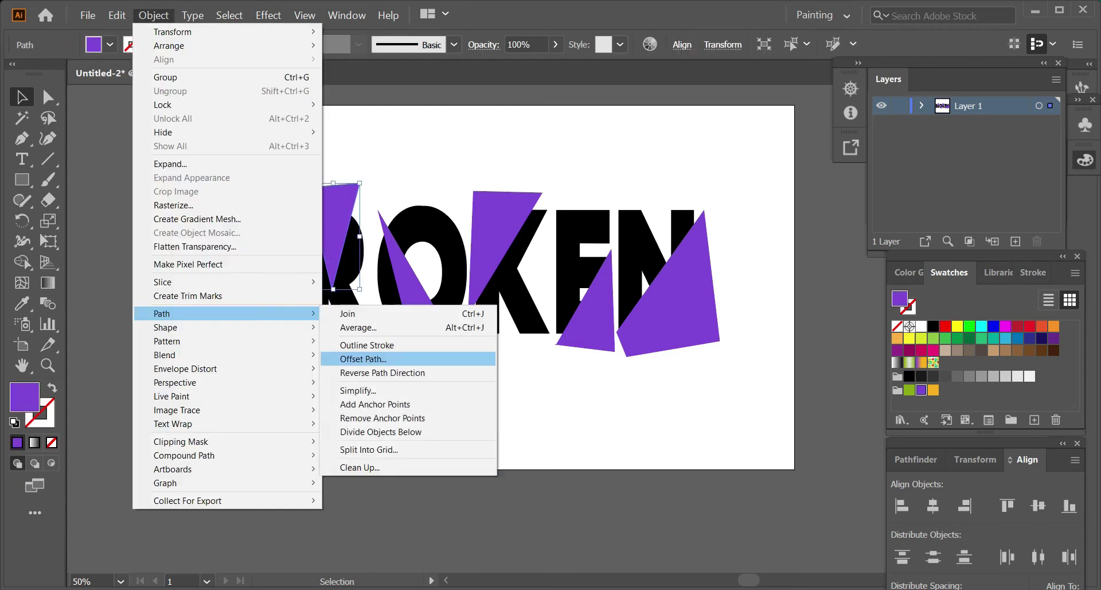
{"action": "left_click", "coordinate": [380, 431]}
{"action": "left_click", "coordinate": [381, 431]}
{"action": "left_click", "coordinate": [380, 431]}
{"action": "left_click", "coordinate": [381, 431]}
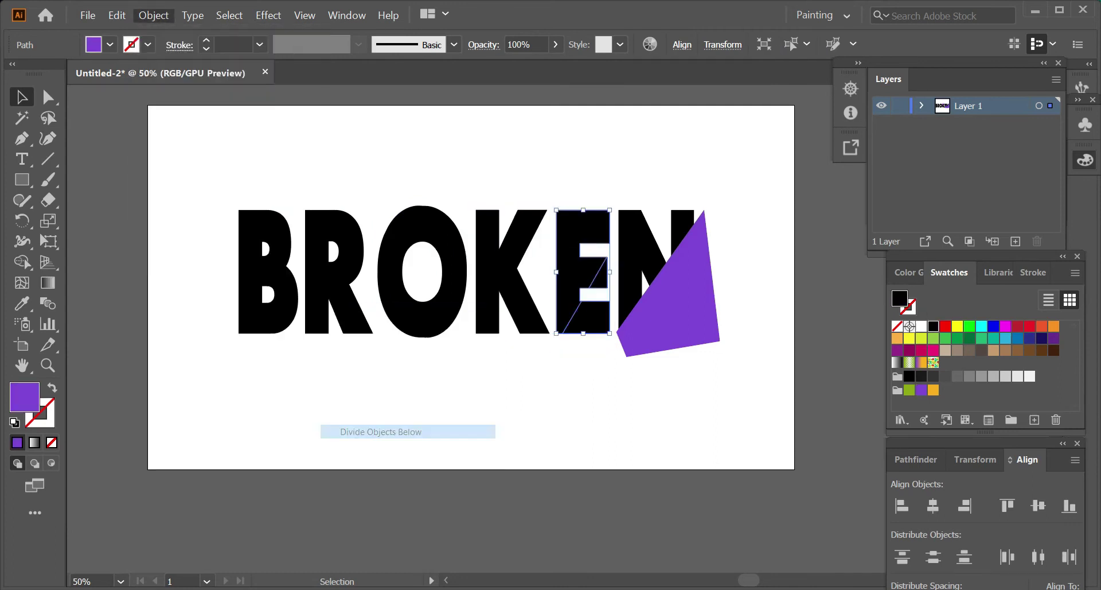
{"action": "left_click", "coordinate": [381, 431]}
{"action": "left_click", "coordinate": [268, 295]}
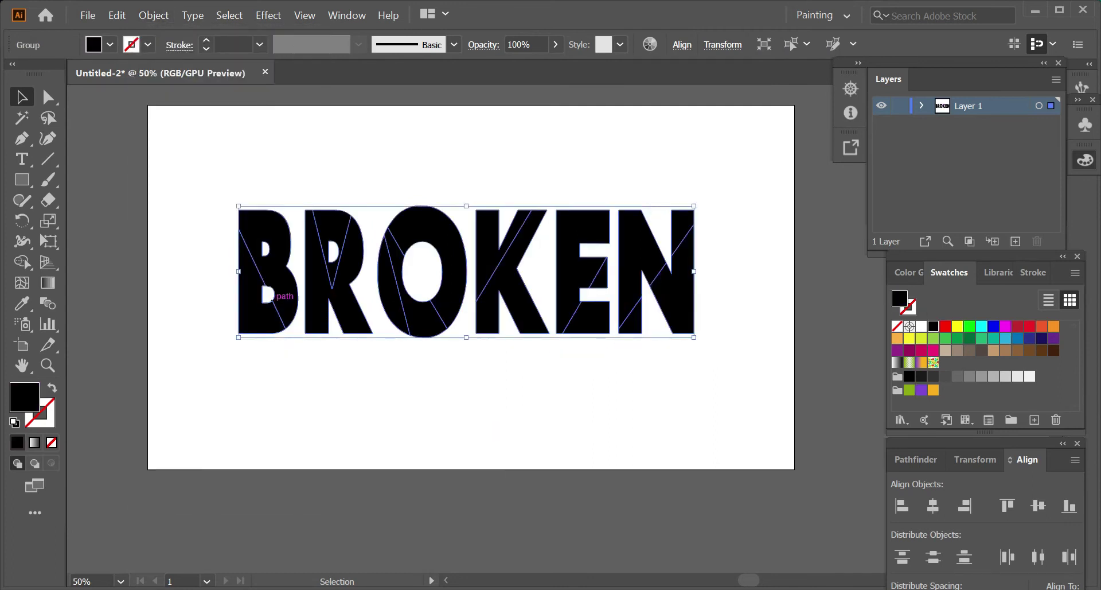
{"action": "left_click", "coordinate": [153, 15]}
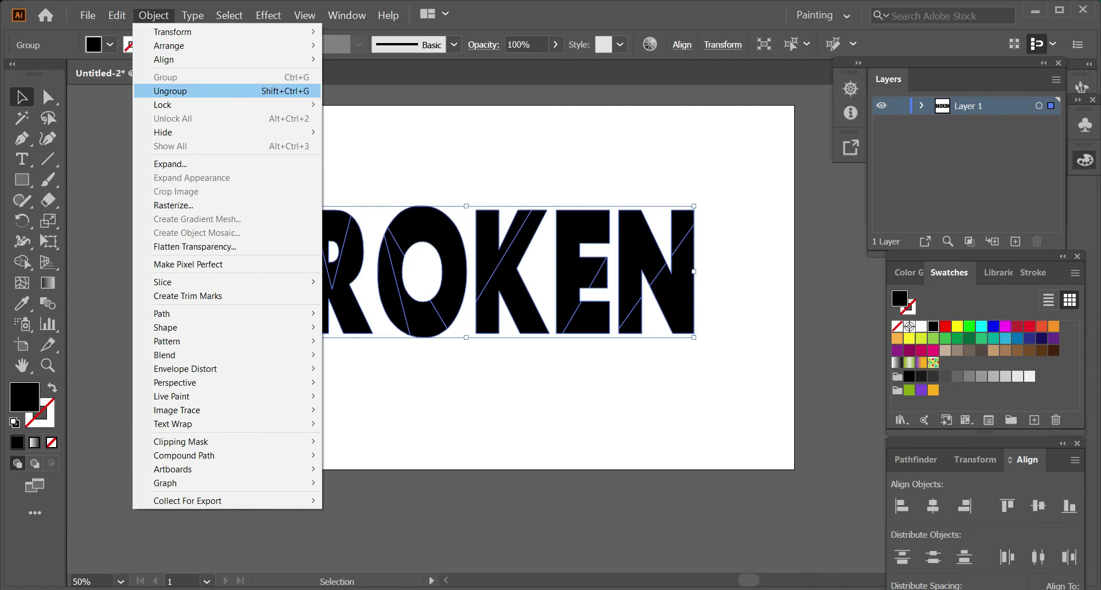
Ungroup the slices and offset pieces of the B, R and O along their cuts.
{"action": "left_click", "coordinate": [170, 90]}
{"action": "key", "text": "ctrl+shift+a"}
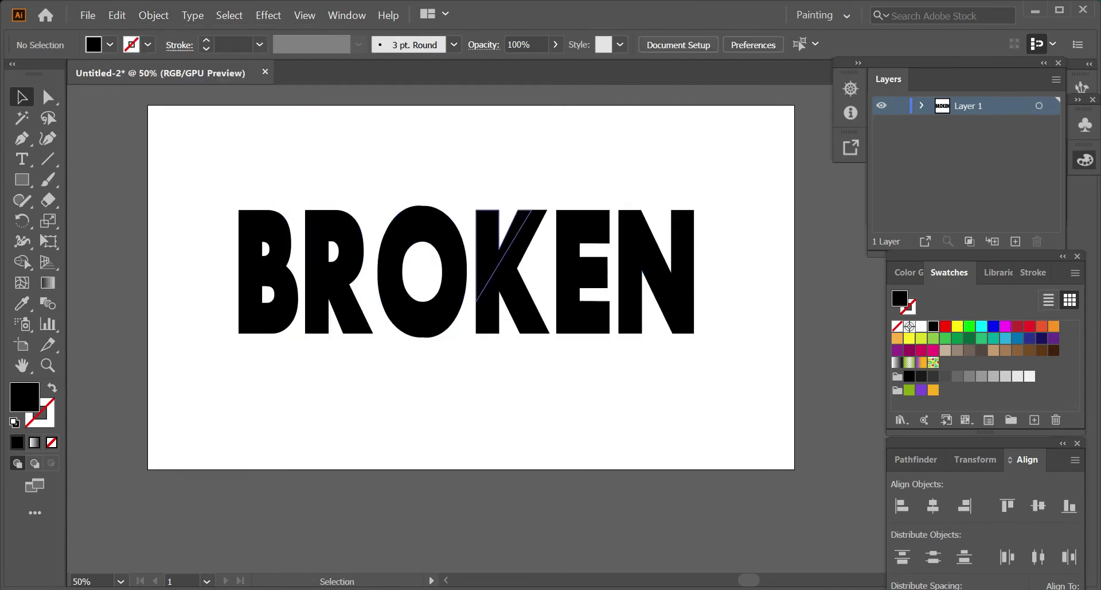
{"action": "scroll", "coordinate": [315, 297], "scroll_direction": "up", "scroll_amount": 2}
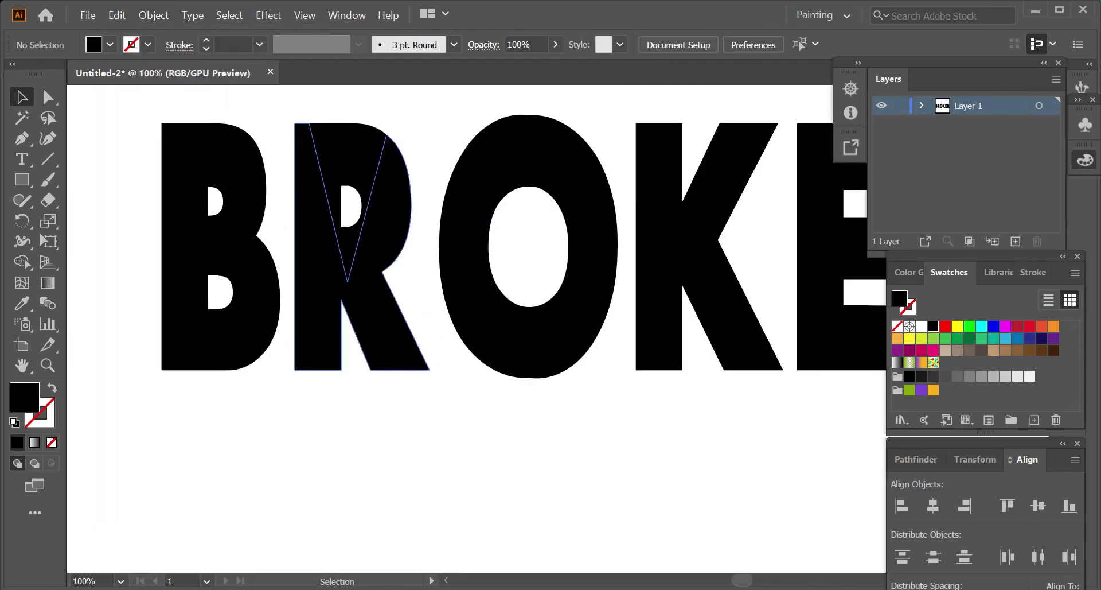
{"action": "left_click", "coordinate": [228, 303]}
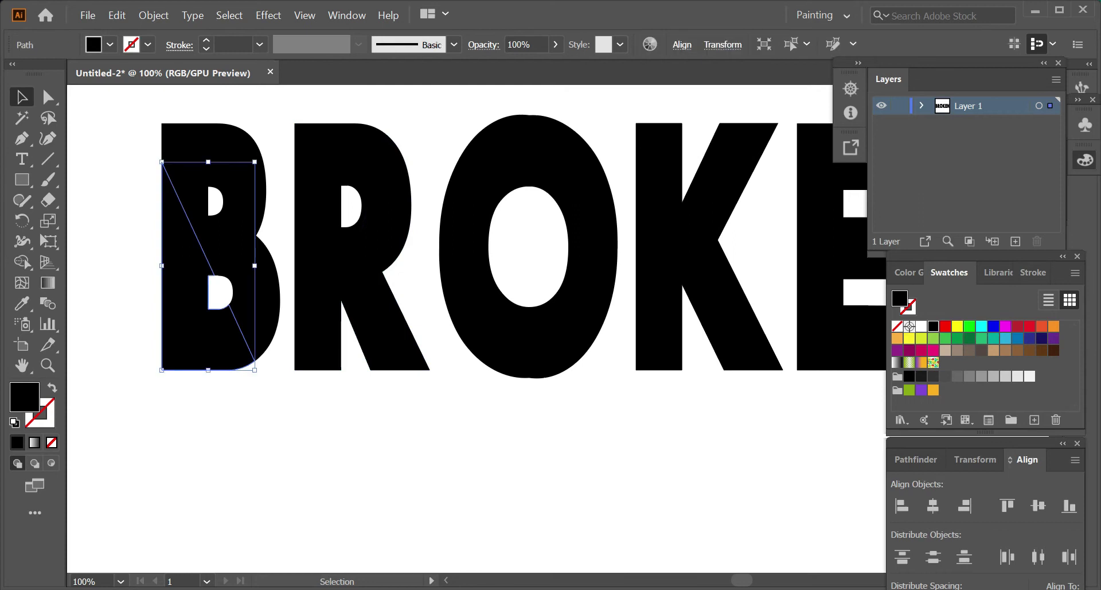
{"action": "left_click_drag", "start_coordinate": [228, 303], "coordinate": [224, 311]}
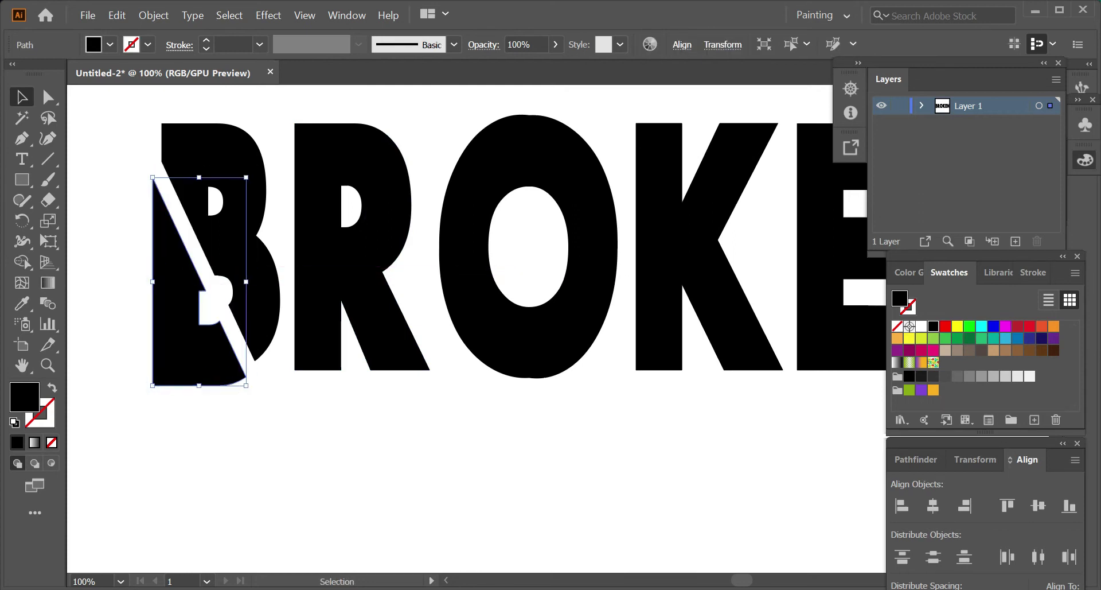
{"action": "key", "text": "ctrl+shift+a"}
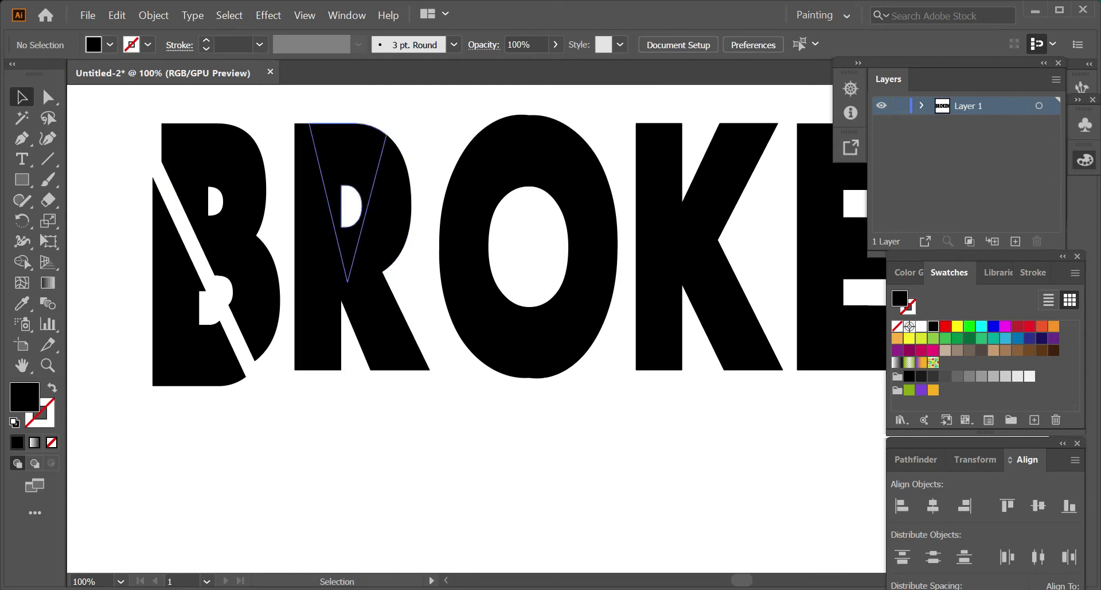
{"action": "left_click_drag", "start_coordinate": [367, 166], "coordinate": [368, 140]}
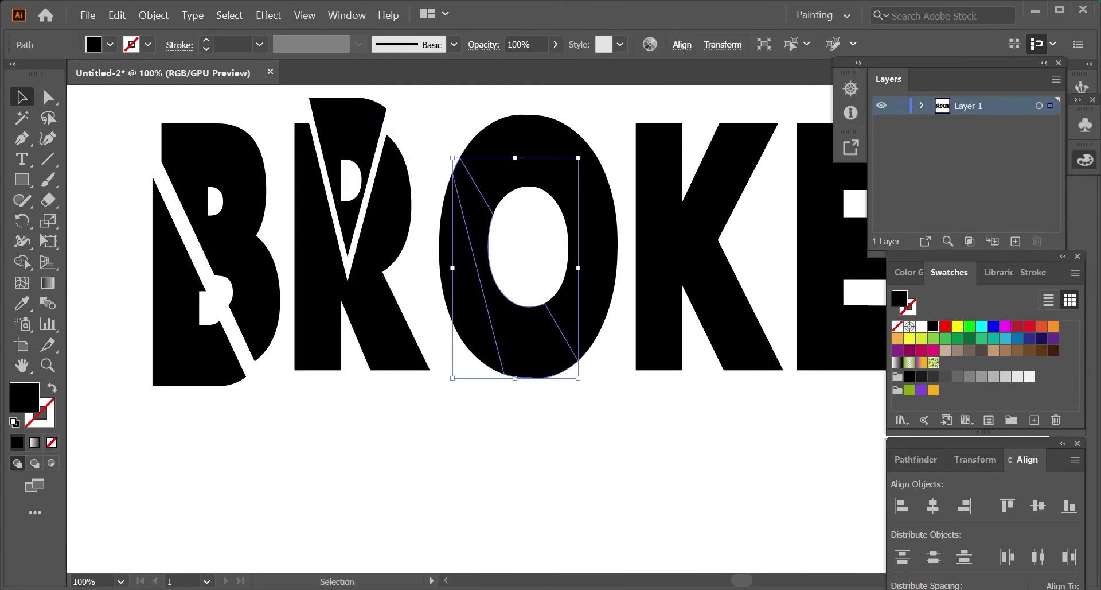
{"action": "left_click_drag", "start_coordinate": [539, 344], "coordinate": [436, 427]}
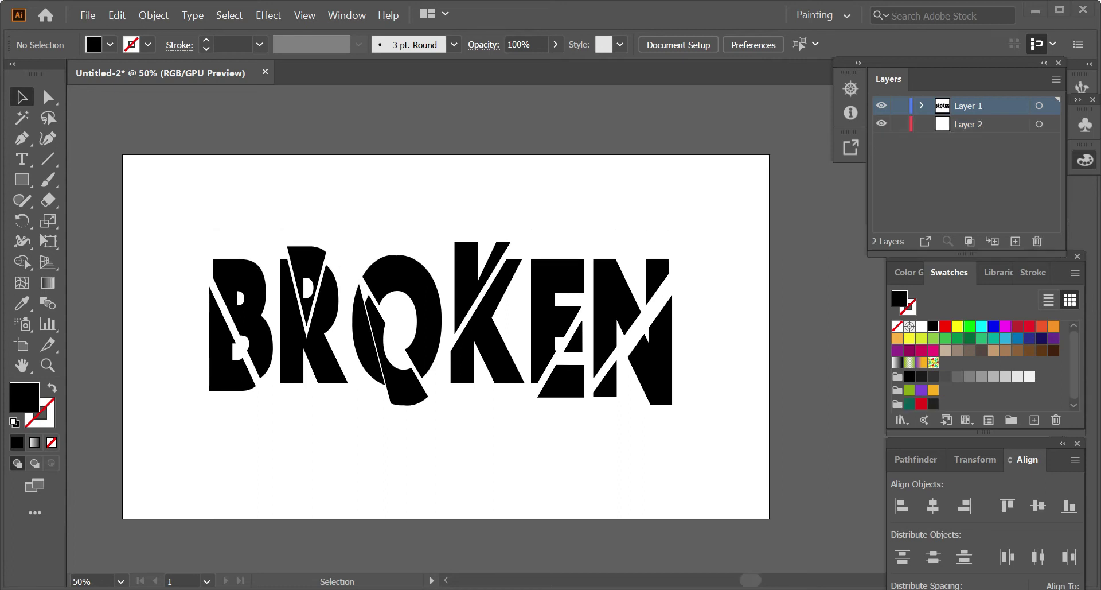
Lock Layer 1 and draw a dark grey 16 × 9 in rectangle on Layer 2.
{"action": "left_click", "coordinate": [900, 106]}
{"action": "left_click", "coordinate": [975, 124]}
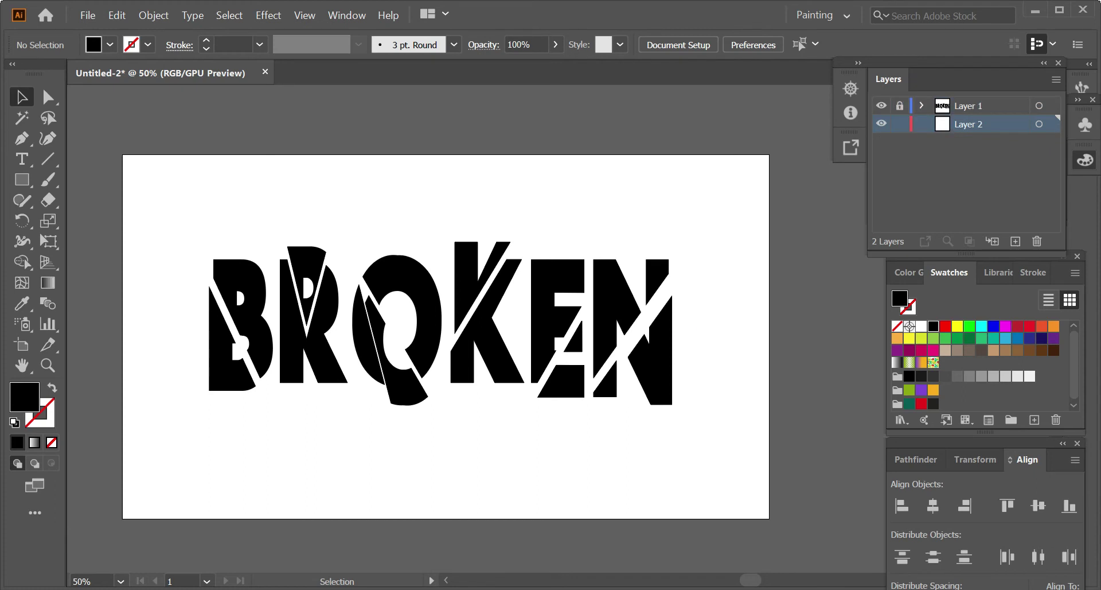
{"action": "left_click", "coordinate": [933, 404]}
{"action": "key", "text": "m"}
{"action": "left_click", "coordinate": [574, 336]}
{"action": "type", "text": "16"}
{"action": "key", "text": "Tab"}
{"action": "type", "text": "9"}
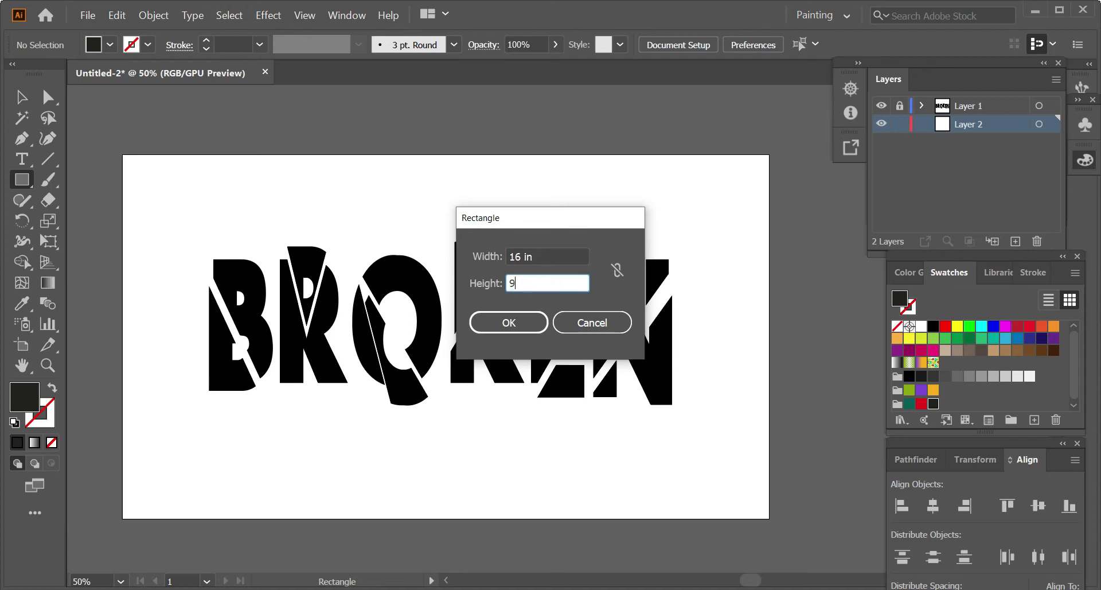
{"action": "key", "text": "Return"}
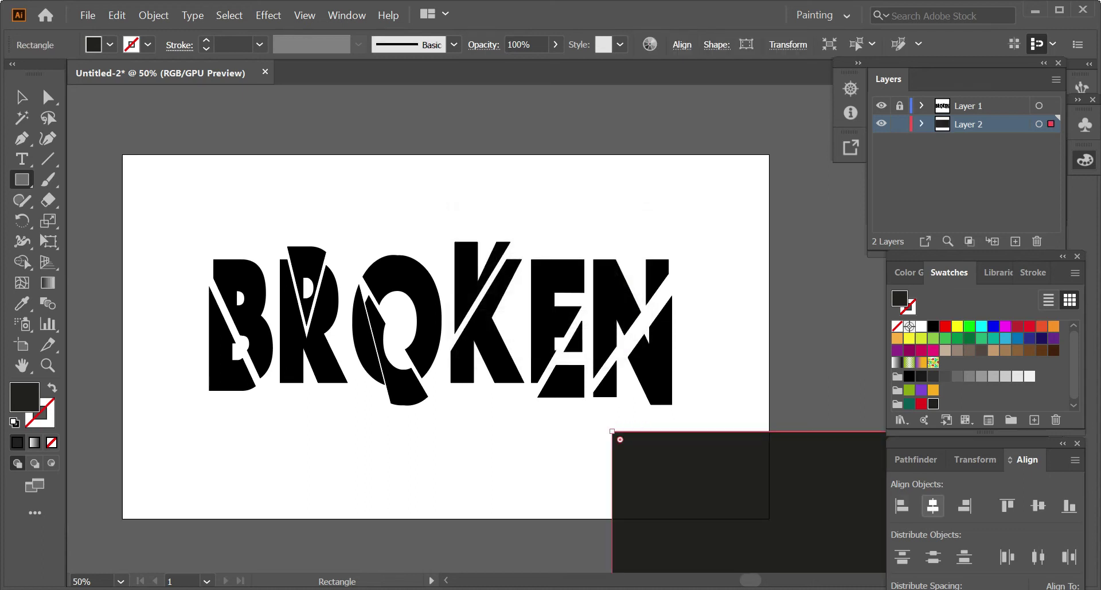
Centre the rectangle on the artboard, lock Layer 2 and unlock the lettering layer.
{"action": "left_click", "coordinate": [933, 504]}
{"action": "left_click", "coordinate": [1038, 505]}
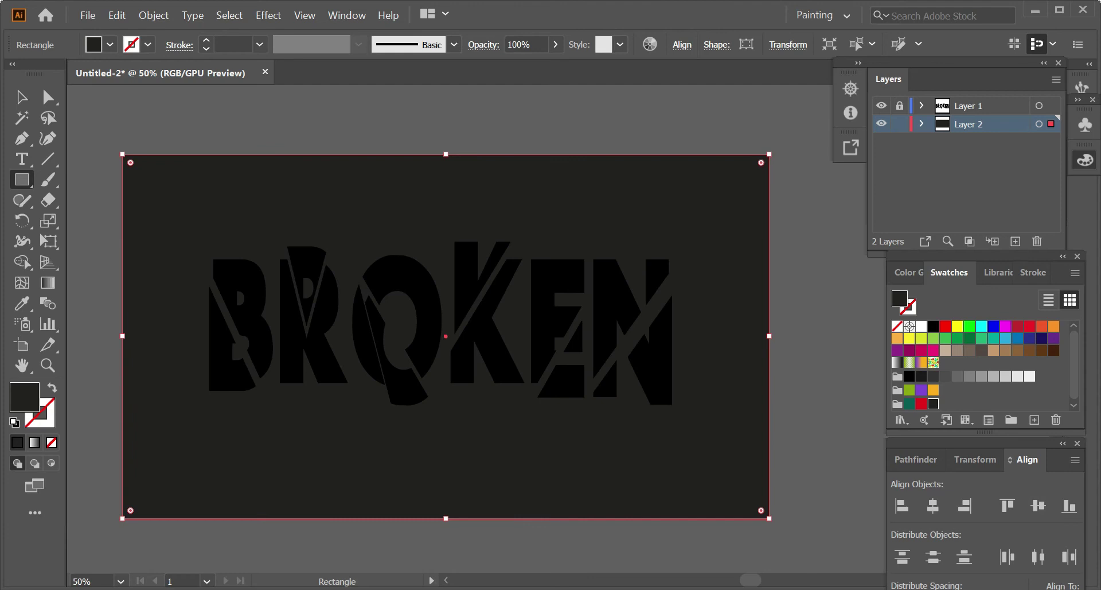
{"action": "key", "text": "v"}
{"action": "key", "text": "ctrl+shift+a"}
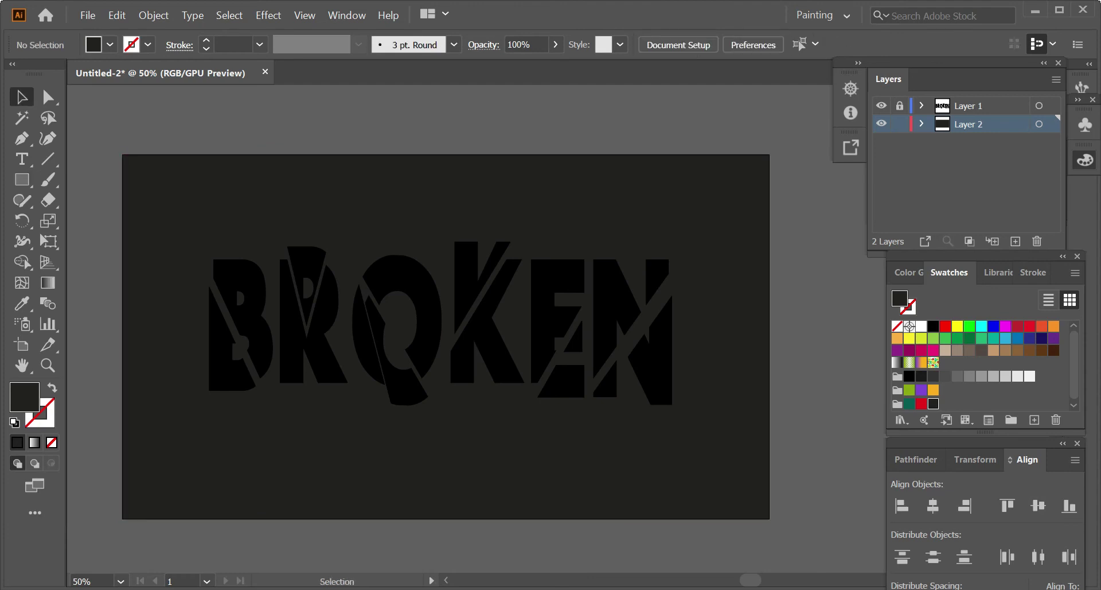
{"action": "left_click", "coordinate": [899, 124]}
{"action": "left_click", "coordinate": [900, 106]}
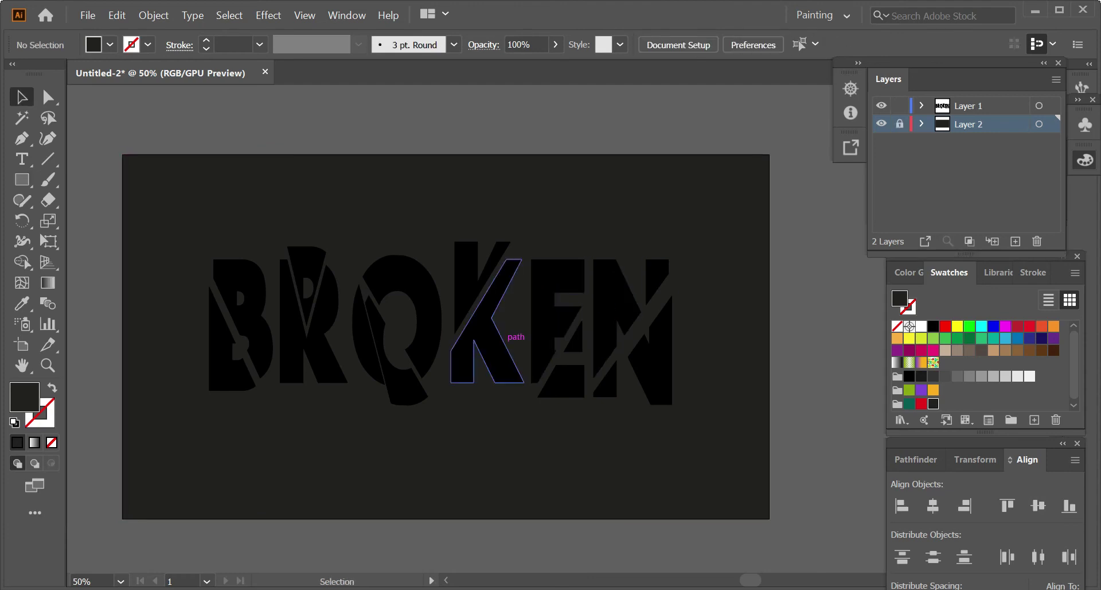
Fill the cracked BROKEN lettering red with the Eyedropper, then reselect it.
{"action": "left_click", "coordinate": [493, 321]}
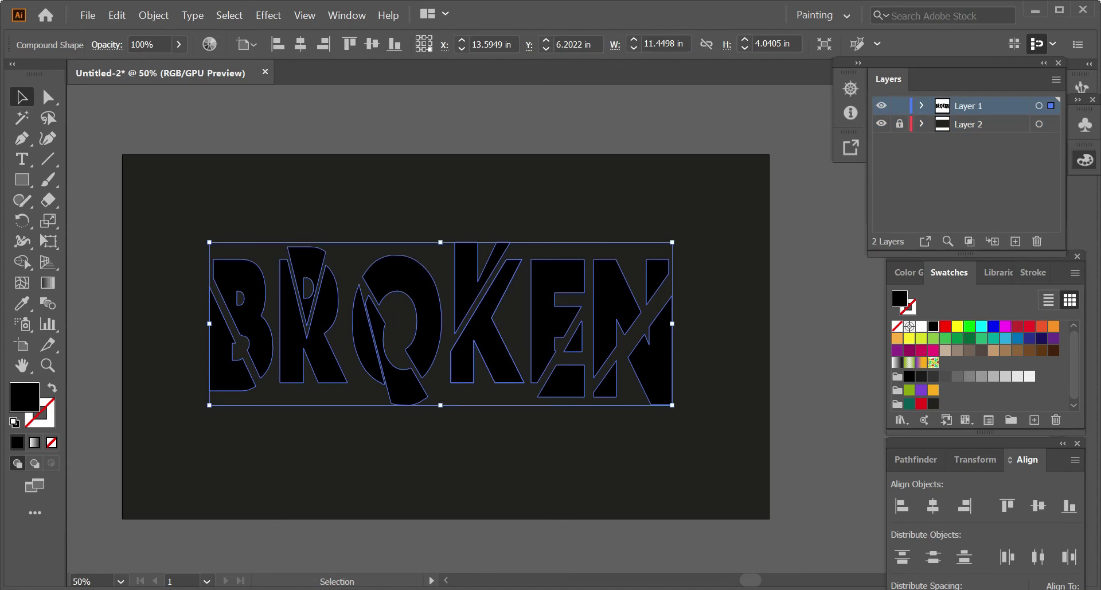
{"action": "key", "text": "i"}
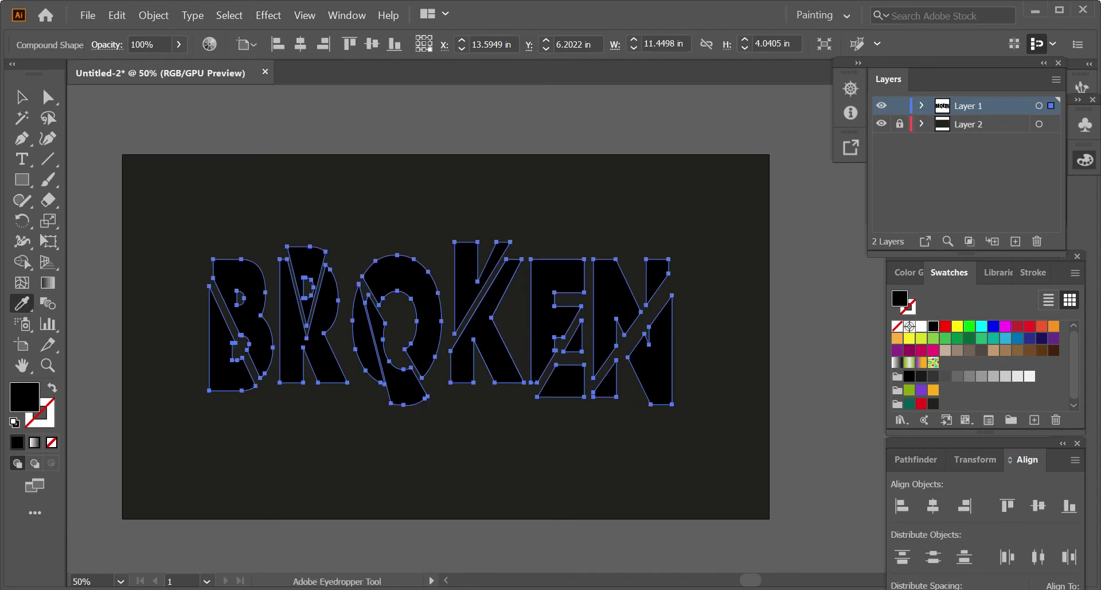
{"action": "left_click", "coordinate": [921, 403]}
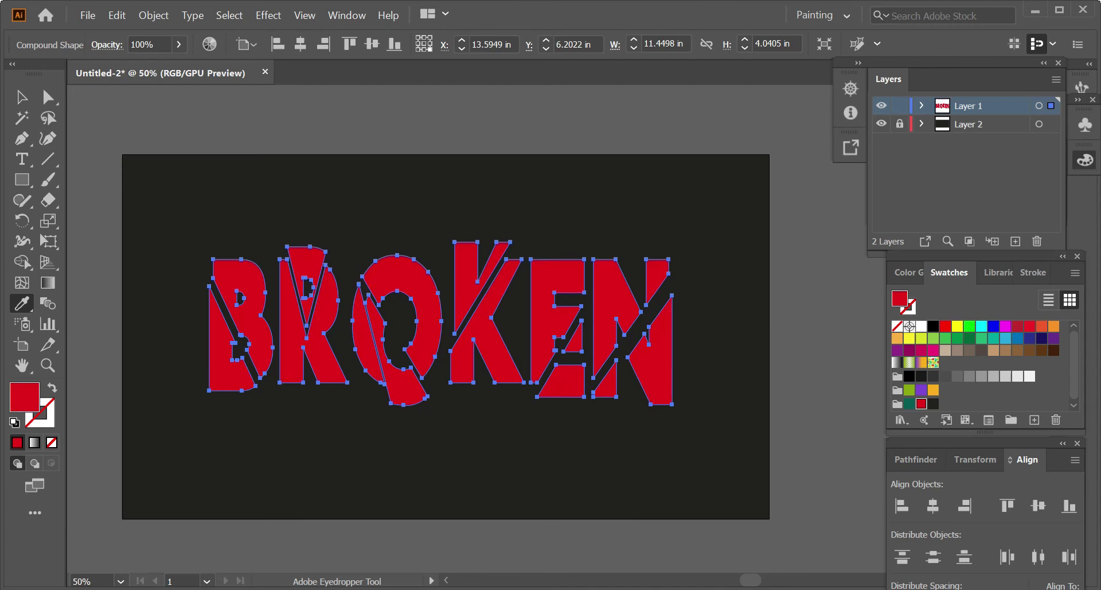
{"action": "key", "text": "ctrl+shift+a"}
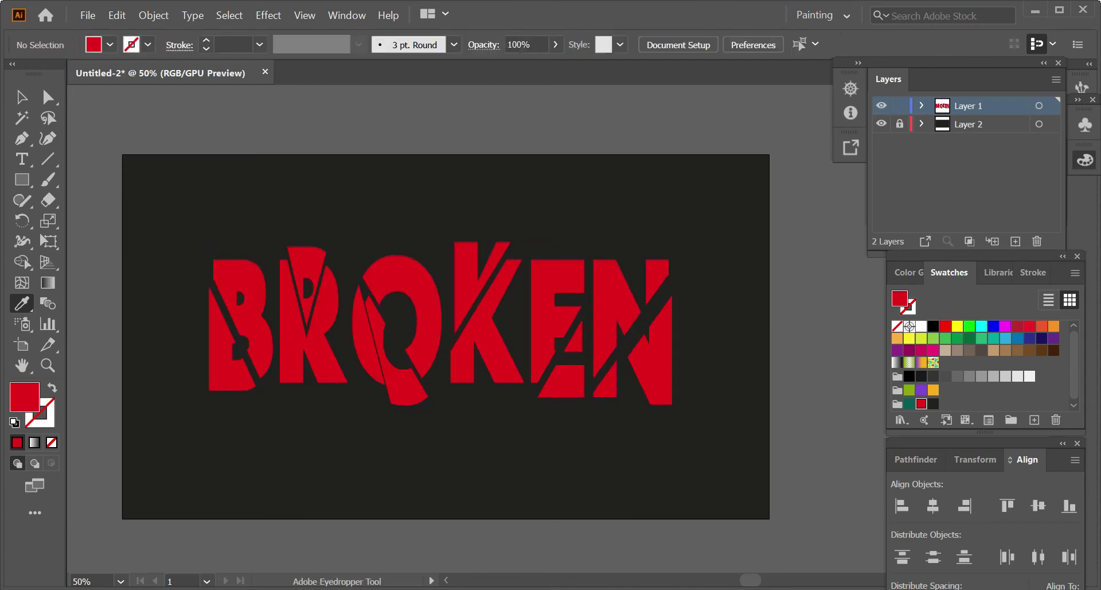
{"action": "key", "text": "v"}
{"action": "left_click", "coordinate": [485, 344]}
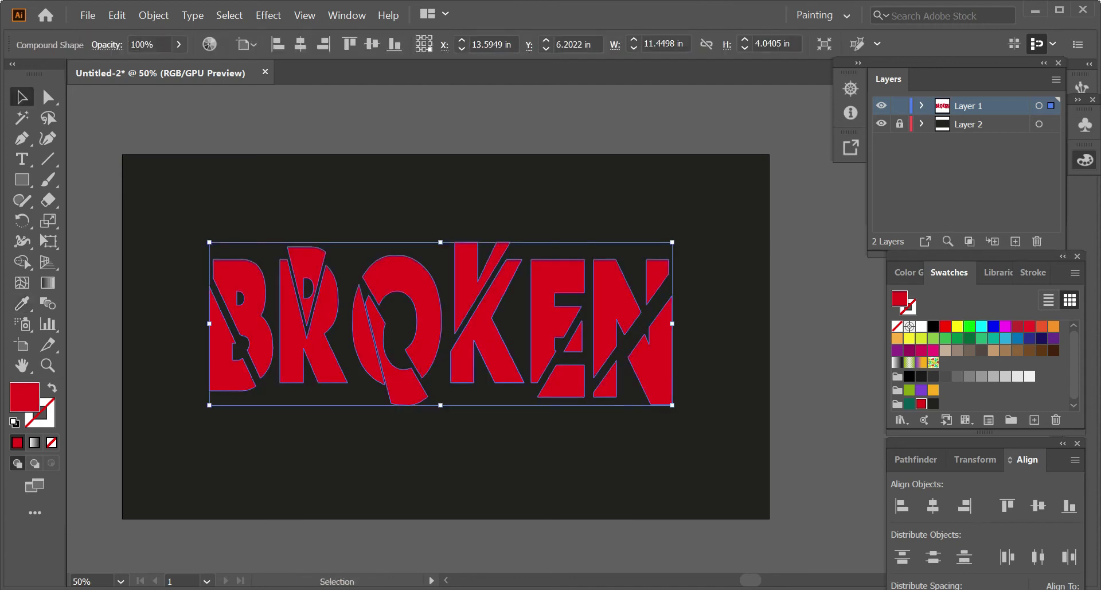
Inspect the lettering's anchor points and undo then redo the red fill.
{"action": "key", "text": "a"}
{"action": "key", "text": "v"}
{"action": "key", "text": "ctrl+z"}
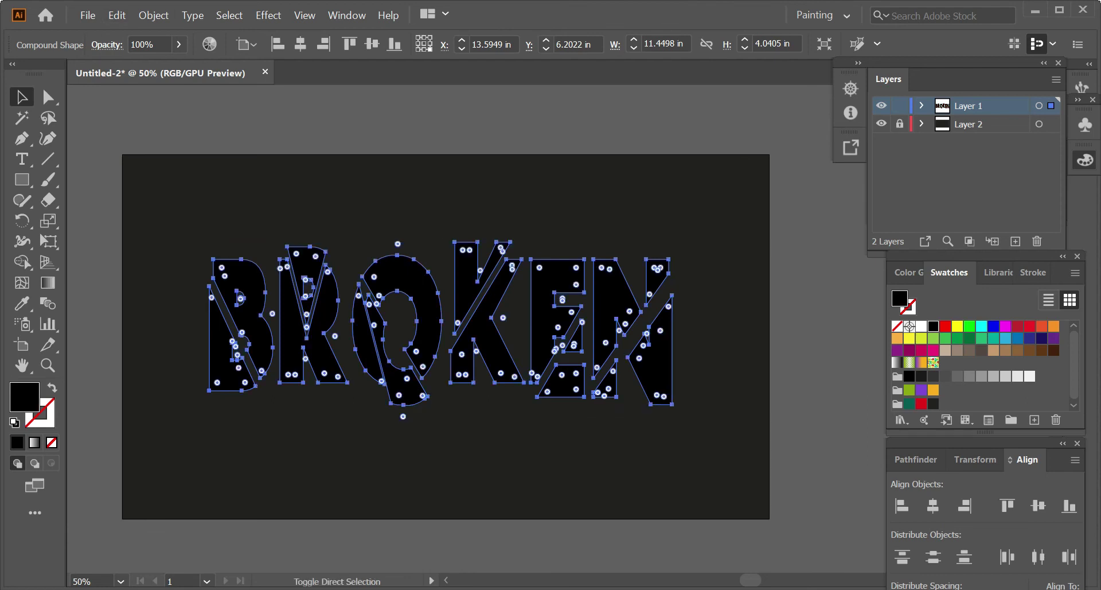
{"action": "key", "text": "ctrl+shift+z"}
Copy the red BROKEN lettering and paste the copy in back.
{"action": "left_click", "coordinate": [117, 15]}
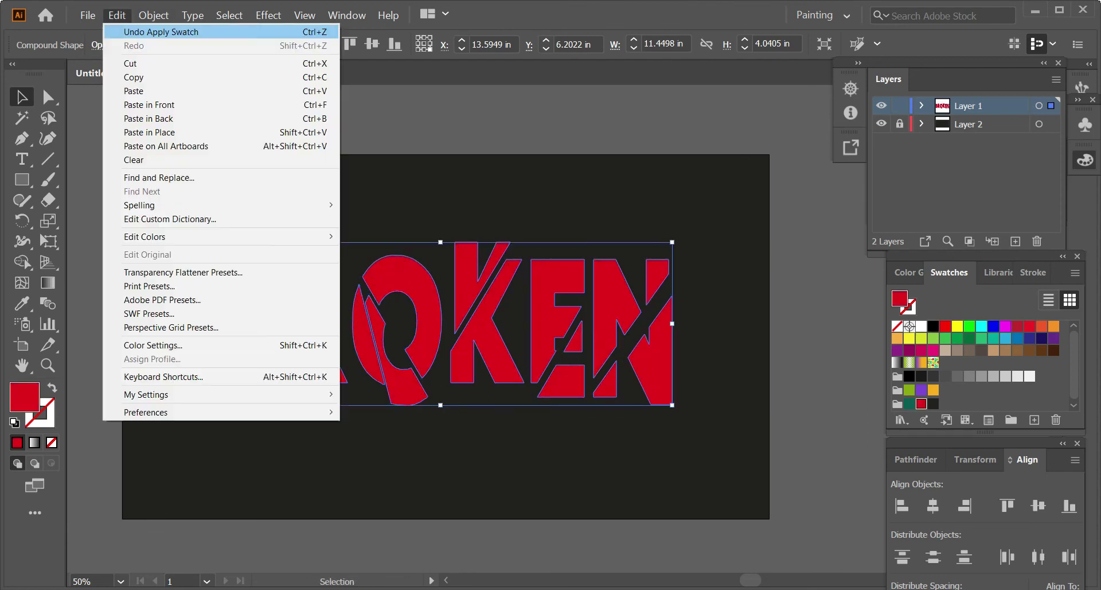
{"action": "left_click", "coordinate": [133, 77]}
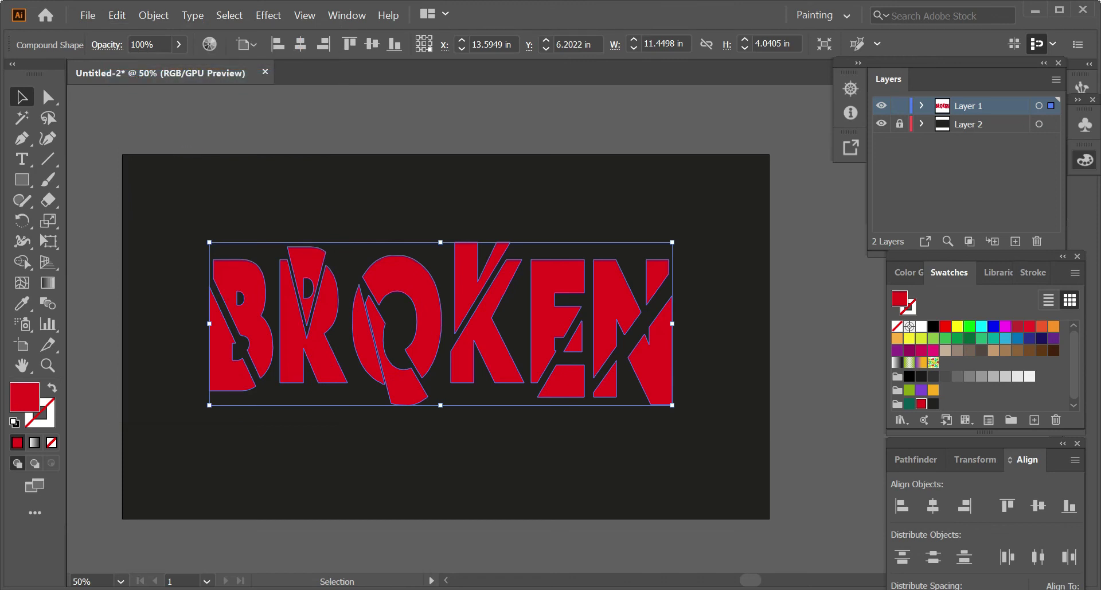
{"action": "left_click", "coordinate": [117, 15]}
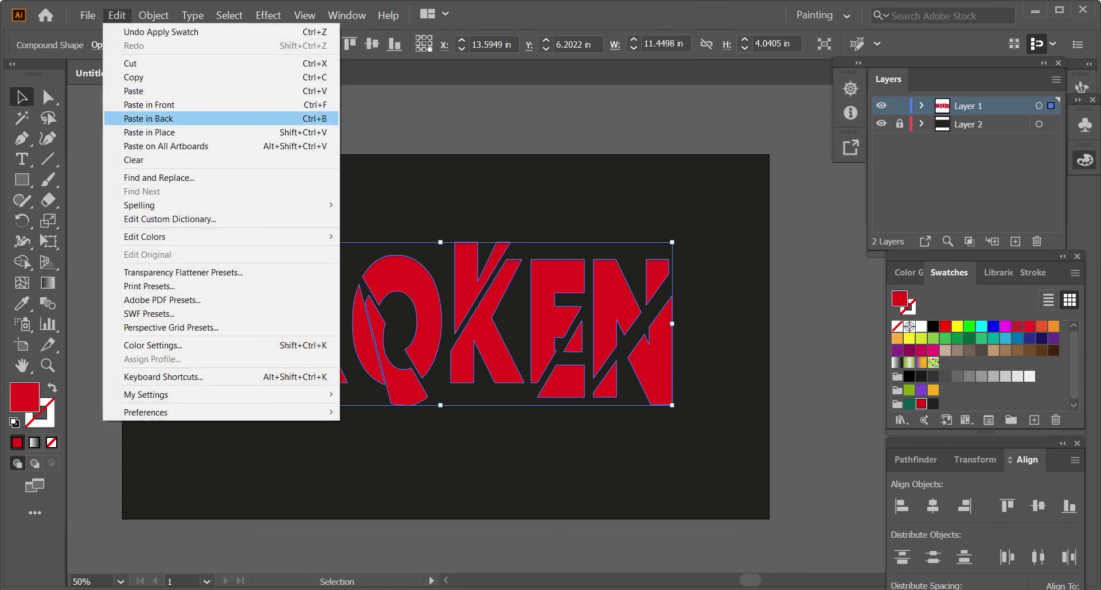
{"action": "left_click", "coordinate": [149, 118]}
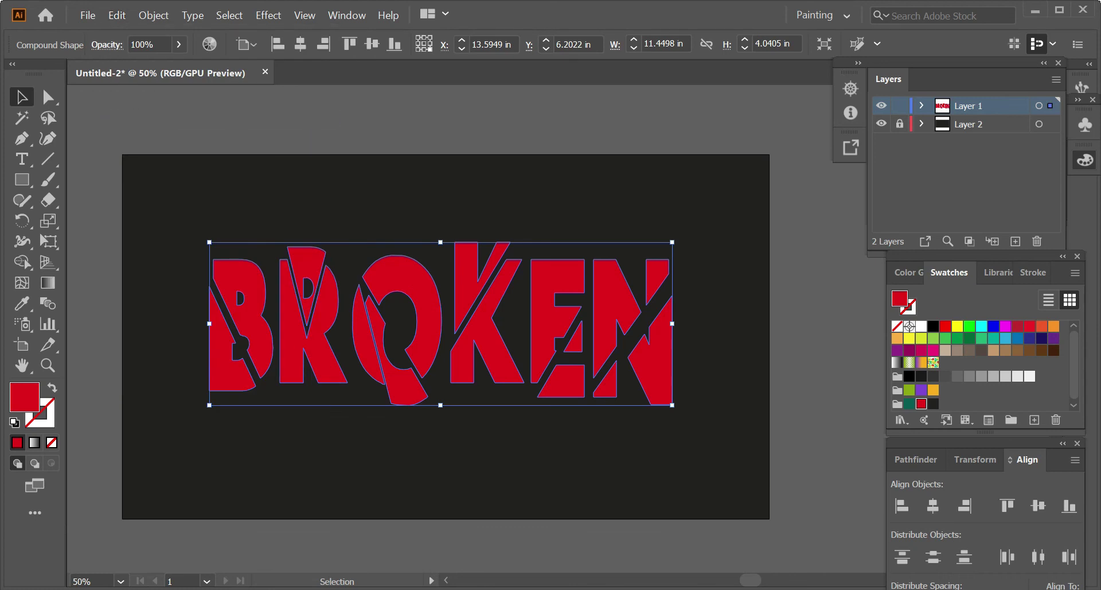
Nudge the back copy of BROKEN up and right so it offsets from the red lettering.
{"action": "key", "text": "Up"}
{"action": "key", "text": "Up"}
{"action": "key", "text": "Up"}
{"action": "key", "text": "Up"}
{"action": "key", "text": "Up"}
{"action": "key", "text": "Up"}
{"action": "key", "text": "Up"}
{"action": "key", "text": "Up"}
{"action": "key", "text": "Up"}
{"action": "key", "text": "Up"}
{"action": "key", "text": "Up"}
{"action": "key", "text": "Right"}
{"action": "key", "text": "Up"}
{"action": "key", "text": "Right"}
{"action": "key", "text": "Right"}
{"action": "key", "text": "Right"}
{"action": "key", "text": "Up"}
{"action": "key", "text": "Up"}
{"action": "key", "text": "Up"}
{"action": "key", "text": "Up"}
{"action": "key", "text": "Up"}
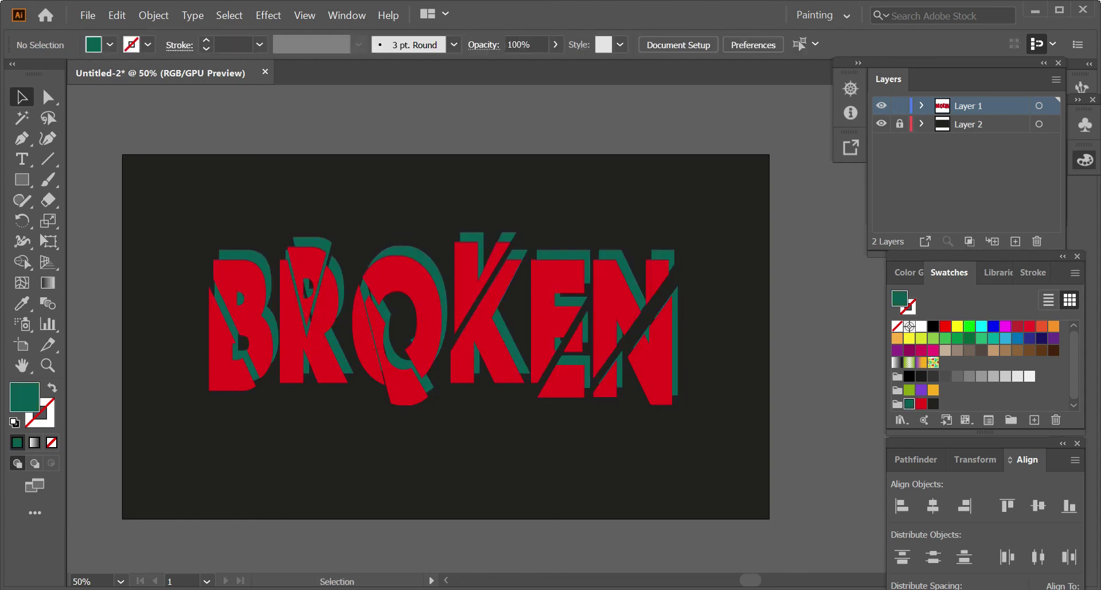
Group both BROKEN copies and centre them vertically on the artboard.
{"action": "key", "text": "ctrl+a"}
{"action": "key", "text": "a"}
{"action": "key", "text": "ctrl+g"}
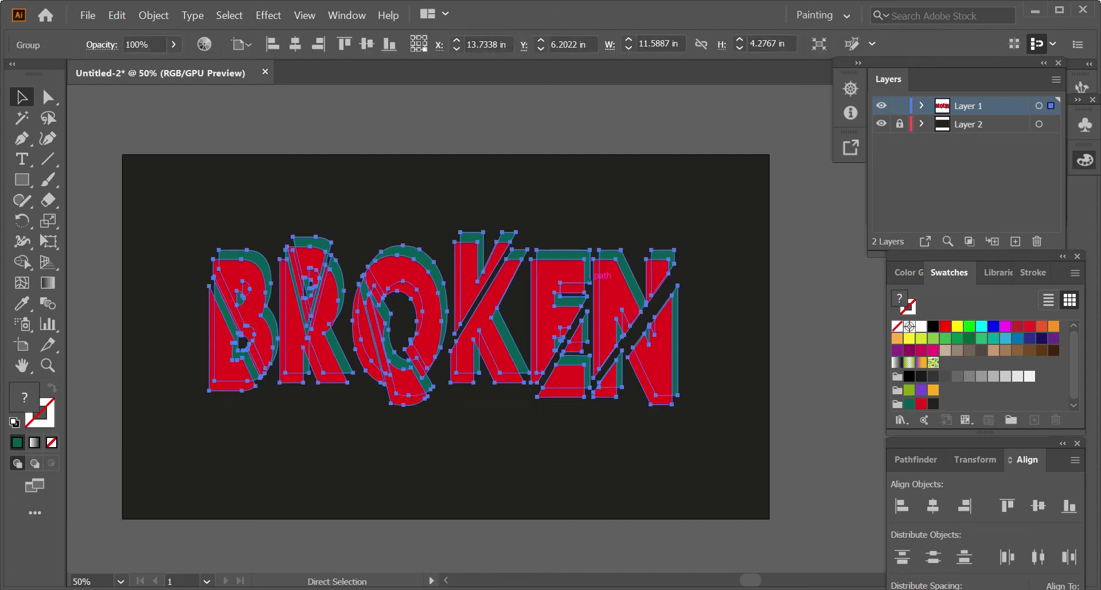
{"action": "key", "text": "v"}
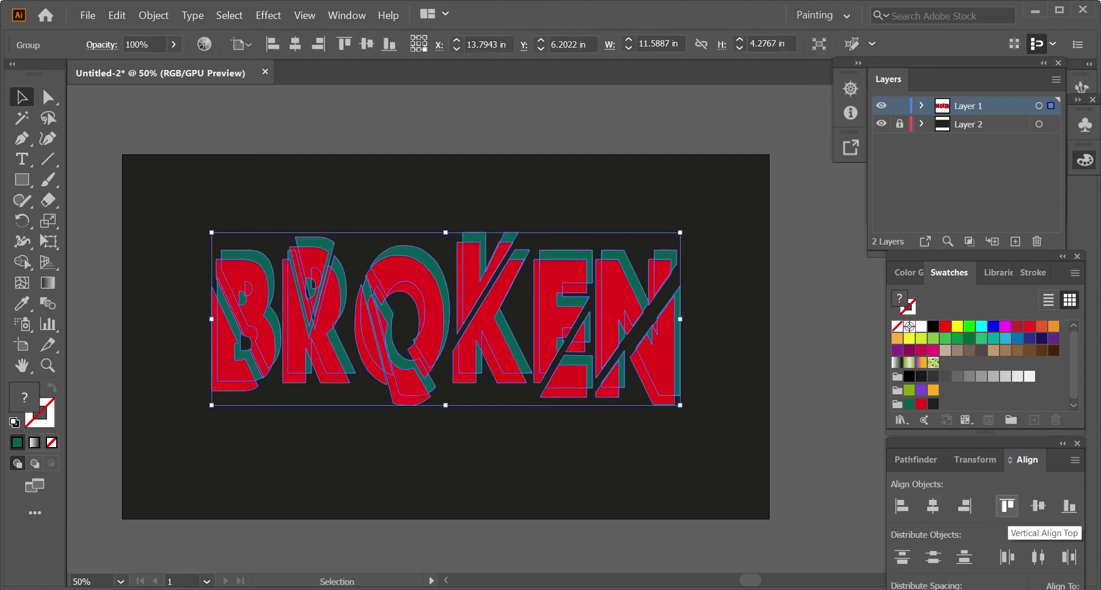
{"action": "left_click", "coordinate": [1038, 505]}
{"action": "key", "text": "ctrl+shift+a"}
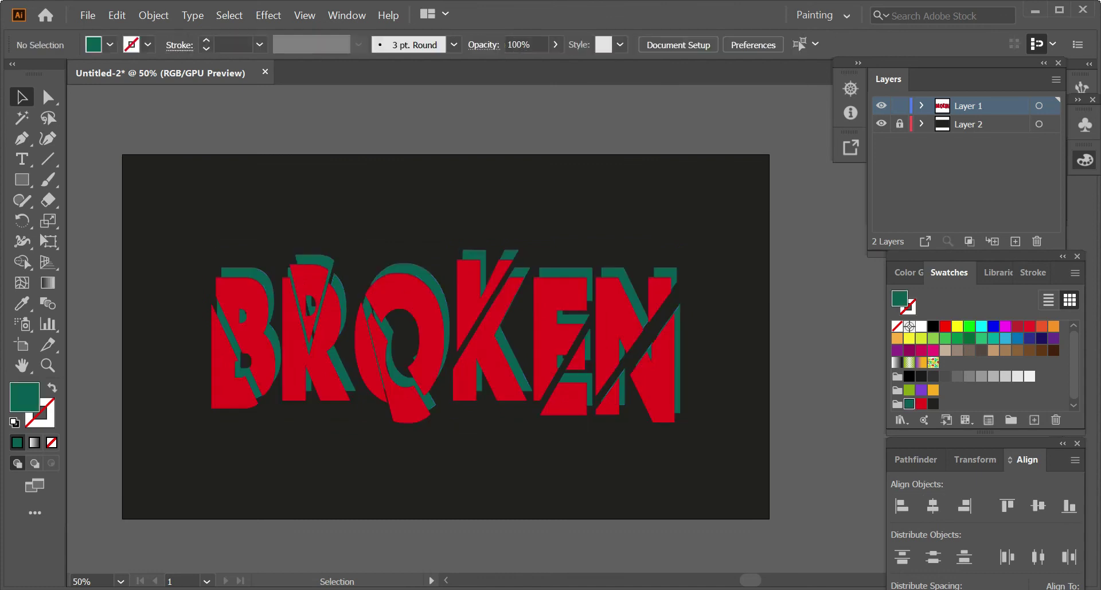